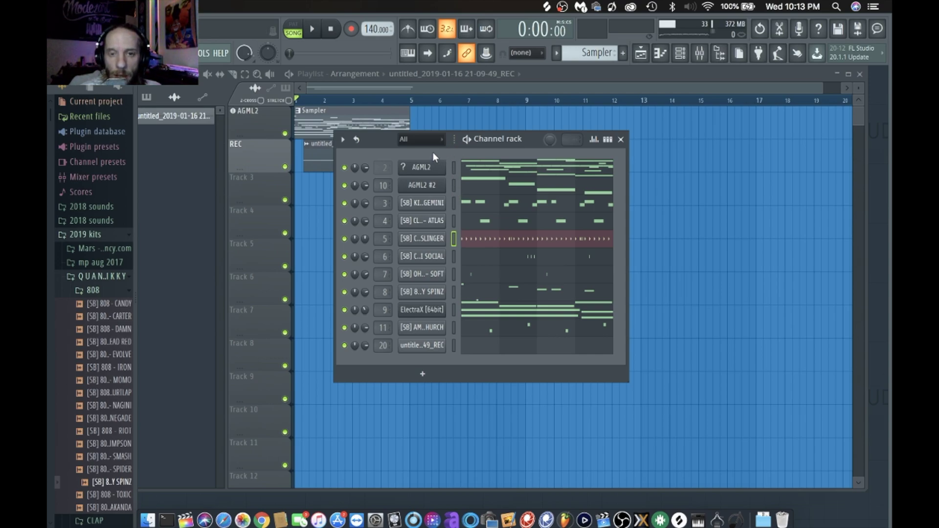
# Bring up the Sampler pattern's channels and mute everything except AGML2 and AGML2 #2
pyautogui.click(441, 87)
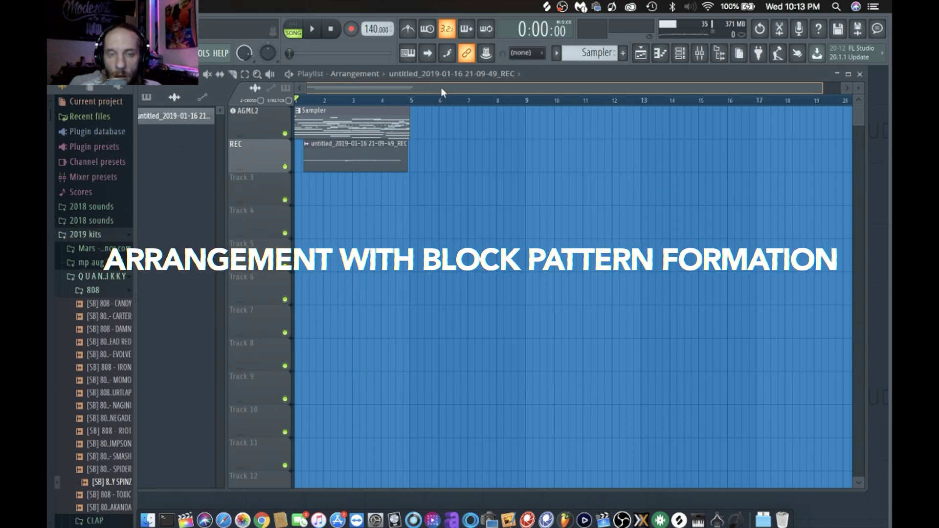
pyautogui.click(681, 56)
pyautogui.click(419, 190)
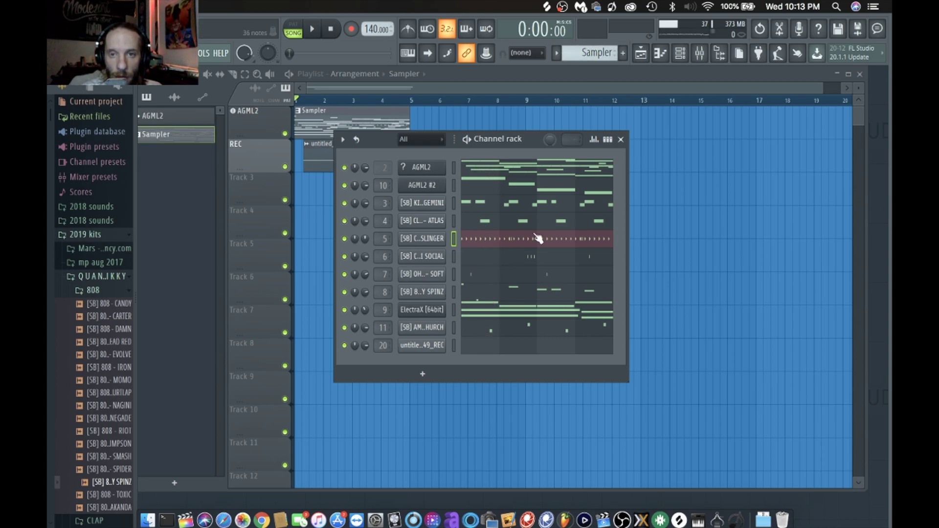
pyautogui.rightClick(344, 167)
pyautogui.click(355, 180)
# Play the pattern while unmuting the drum, 808, ElectraX and AM..HURCH channels one by one, leaving the recording channel muted
pyautogui.press('space')
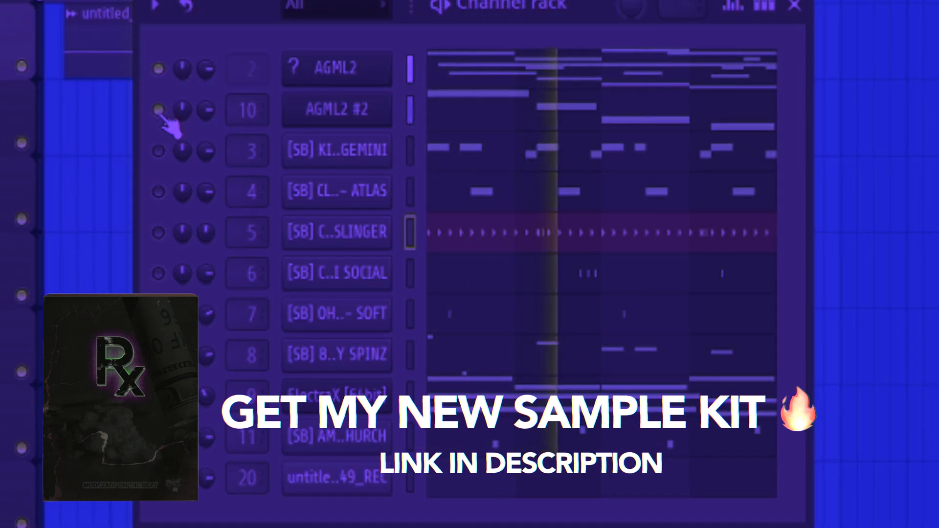
pyautogui.press('space')
pyautogui.click(157, 150)
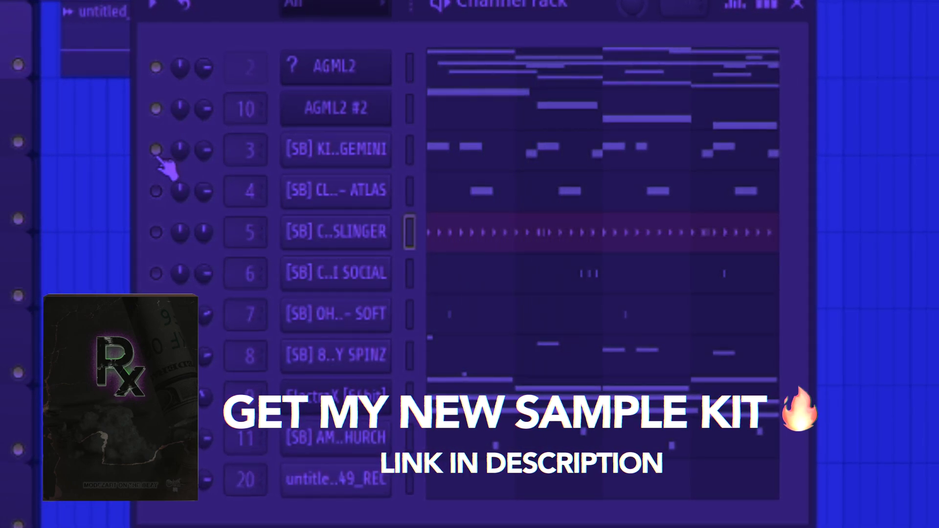
pyautogui.press('space')
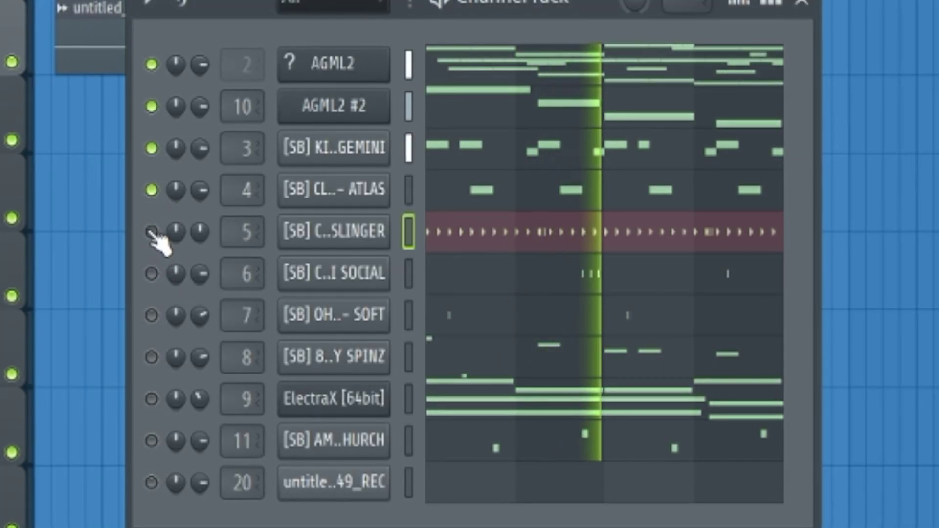
pyautogui.click(151, 232)
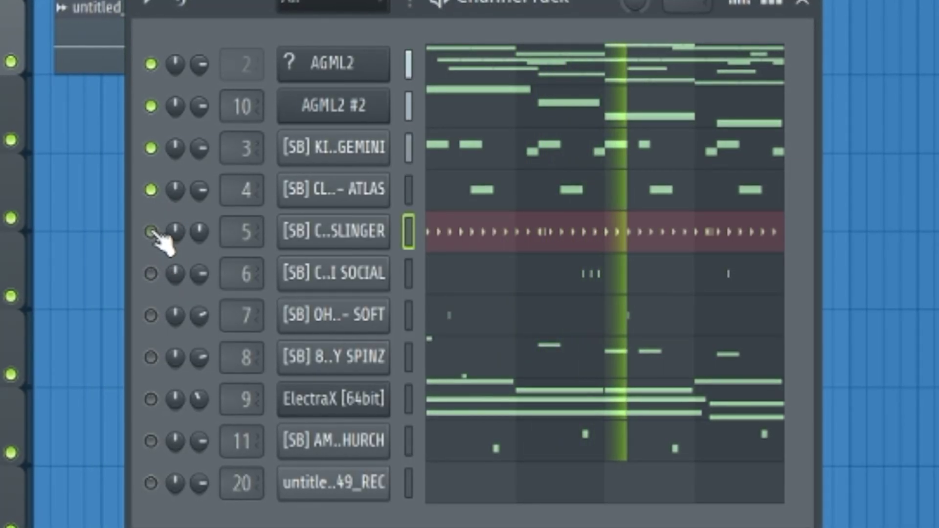
pyautogui.click(151, 273)
pyautogui.click(149, 316)
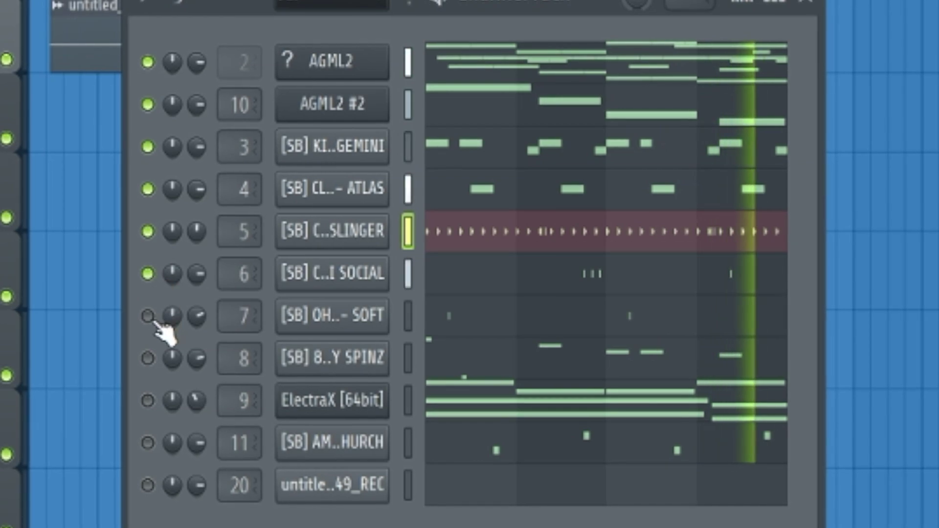
pyautogui.click(146, 359)
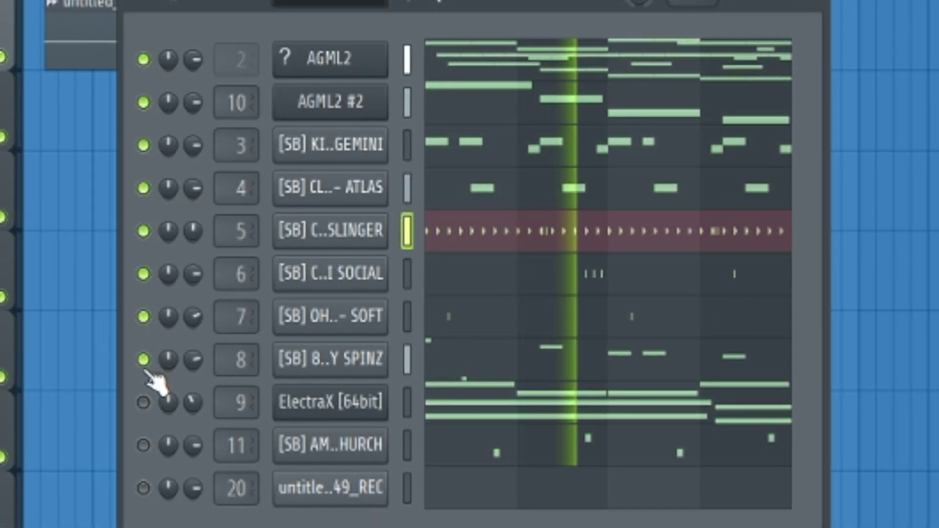
pyautogui.click(142, 404)
pyautogui.click(142, 446)
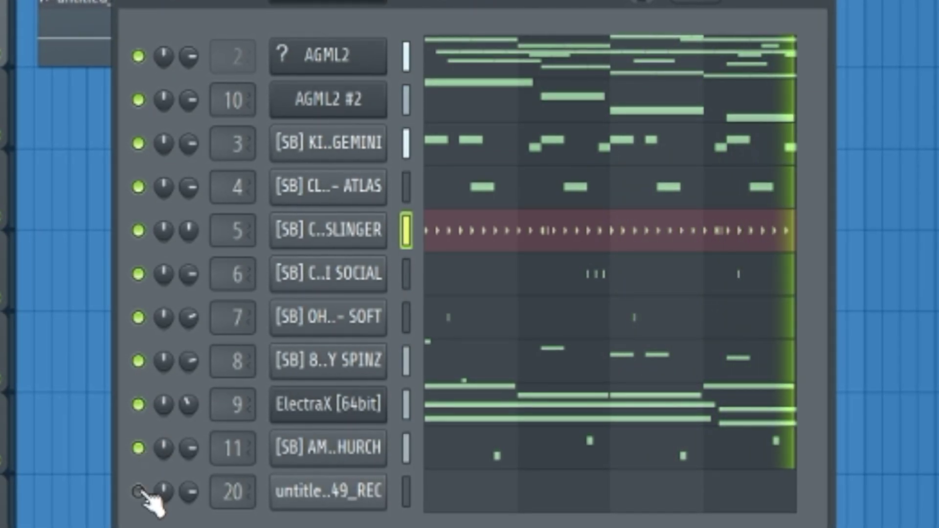
pyautogui.press('space')
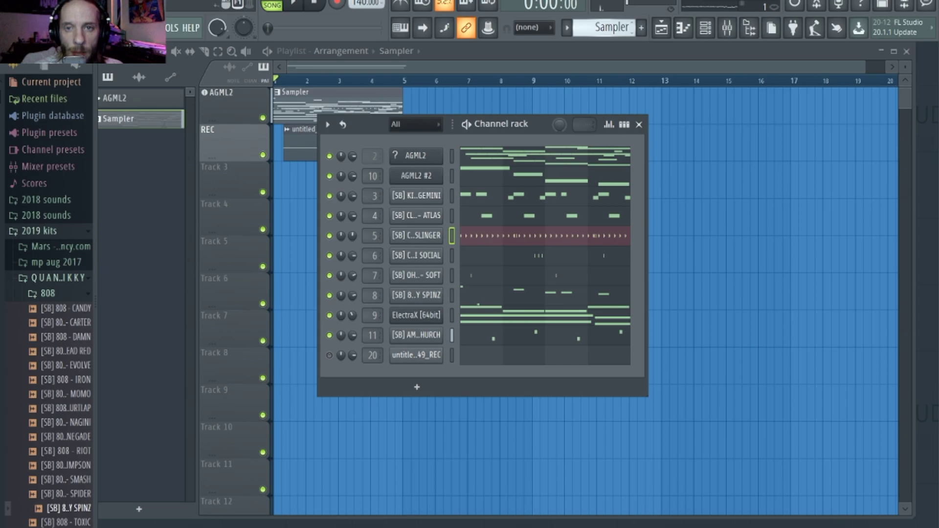
# Clone the Sampler pattern repeatedly until patterns Sampler #2 to Sampler #6 exist, and return to the playlist
pyautogui.click(606, 29)
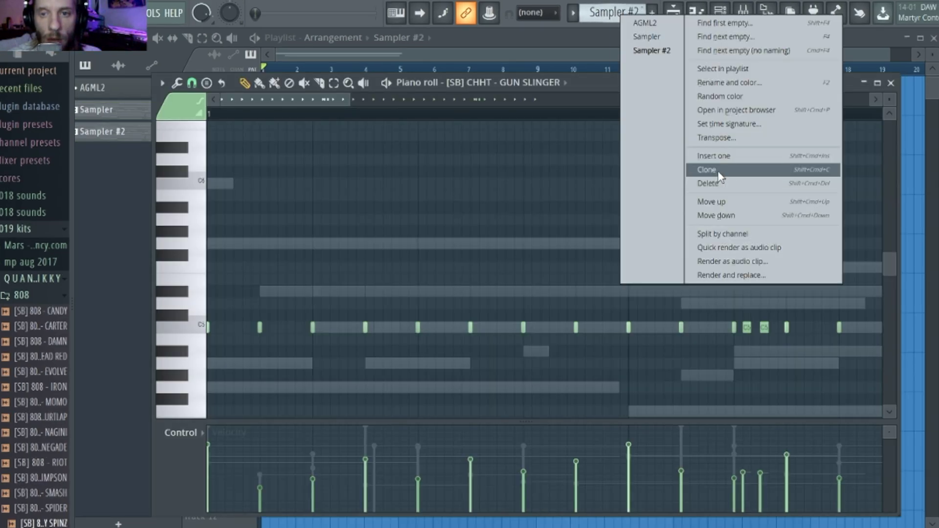
pyautogui.click(717, 171)
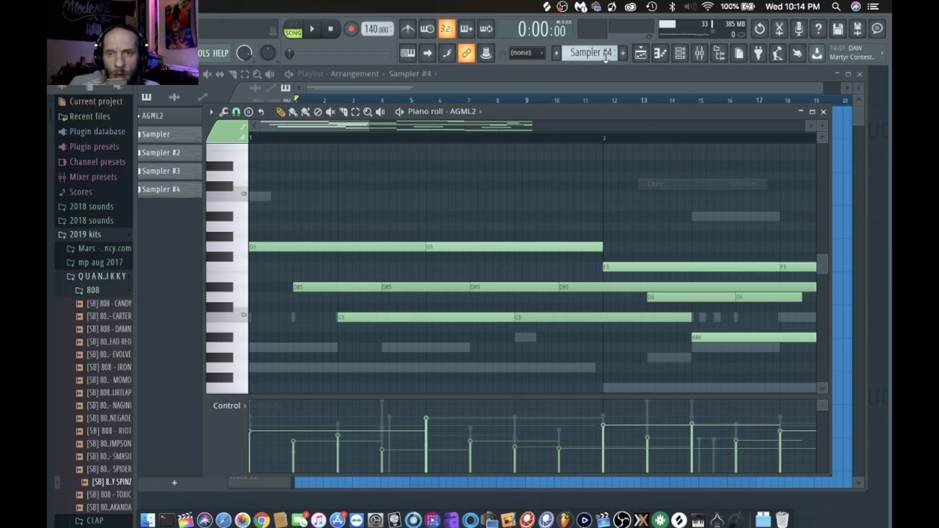
pyautogui.rightClick(606, 55)
pyautogui.click(684, 186)
pyautogui.rightClick(602, 55)
pyautogui.click(682, 186)
pyautogui.click(642, 56)
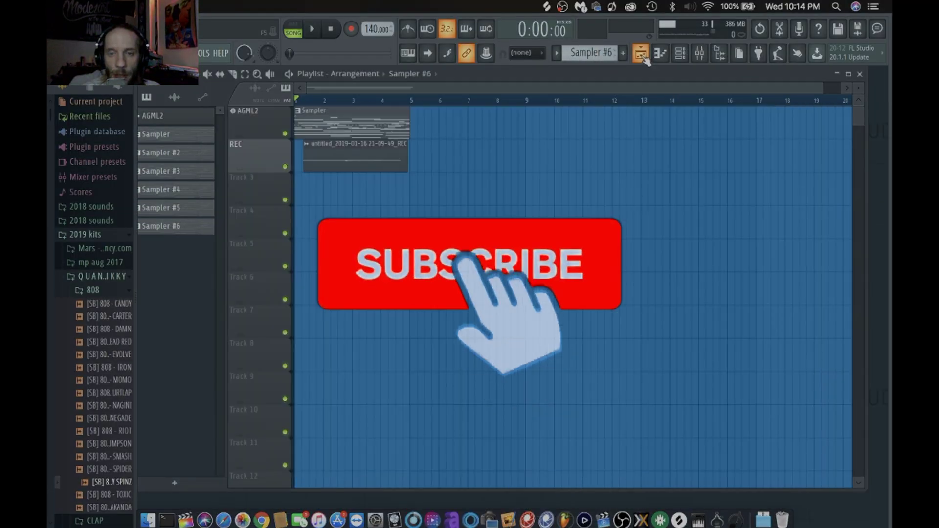
# Make Sampler the active pattern and move the recorded audio clip along the REC track to about bar 13
pyautogui.scroll(4, 592, 53)
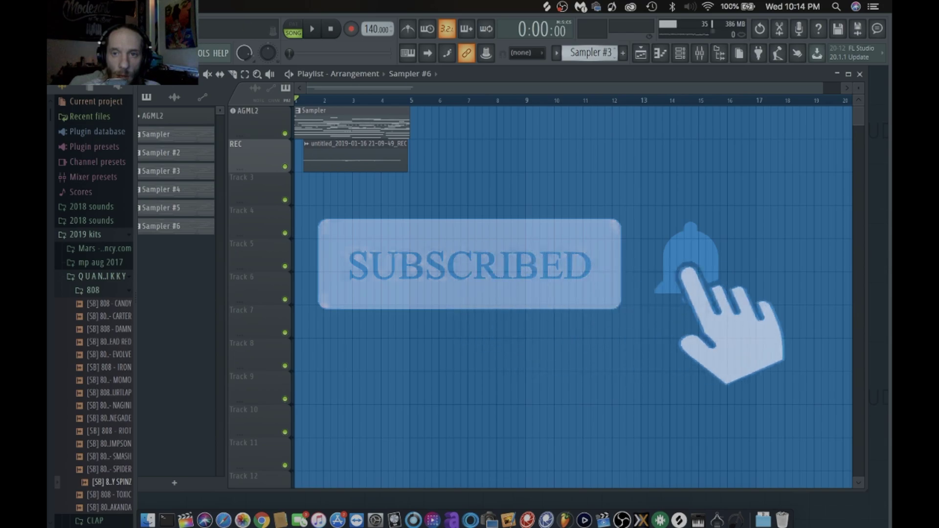
pyautogui.moveTo(364, 158); pyautogui.dragTo(710, 158)
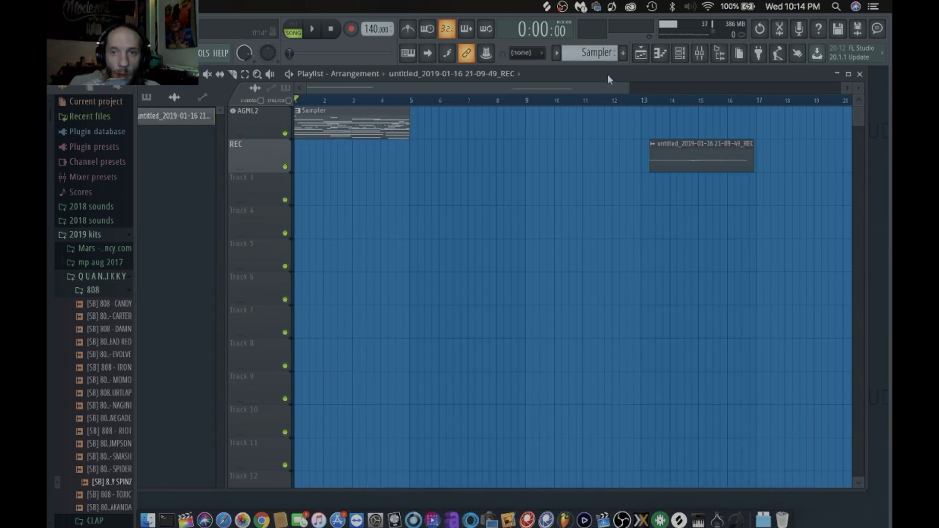
# Cut the notes of the KI..GEMINI, CL..ATLAS, C..SLINGER and C..I SOCIAL channels from the Sampler pattern
pyautogui.click(684, 54)
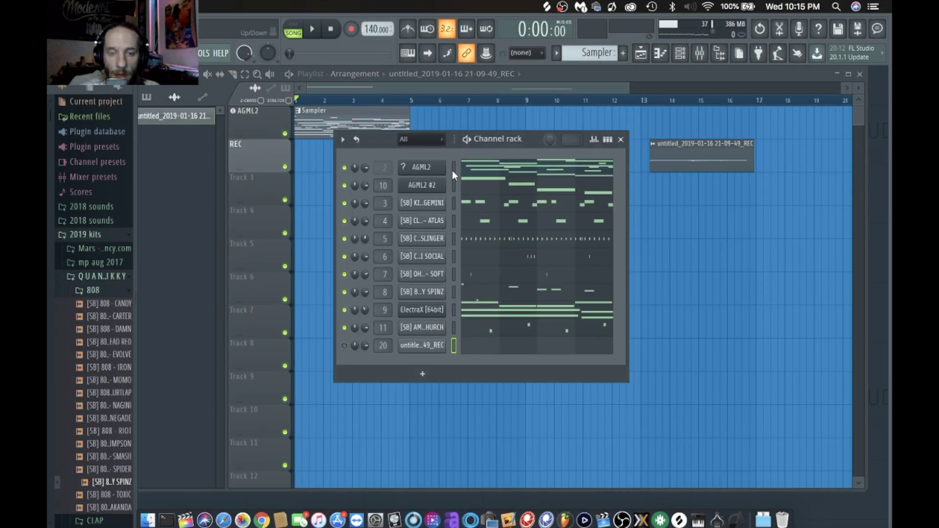
pyautogui.click(453, 203)
pyautogui.press('super+x')
pyautogui.click(453, 221)
pyautogui.press('super+x')
pyautogui.click(453, 239)
pyautogui.press('super+x')
pyautogui.hotkey('ctrl', 'x')
# Cut the OH..SOFT, B..Y SPINZ, ElectraX and AM..HURCH notes from the Sampler pattern and play the result
pyautogui.click(445, 279)
pyautogui.hotkey('ctrl', 'x')
pyautogui.click(446, 305)
pyautogui.hotkey('ctrl', 'x')
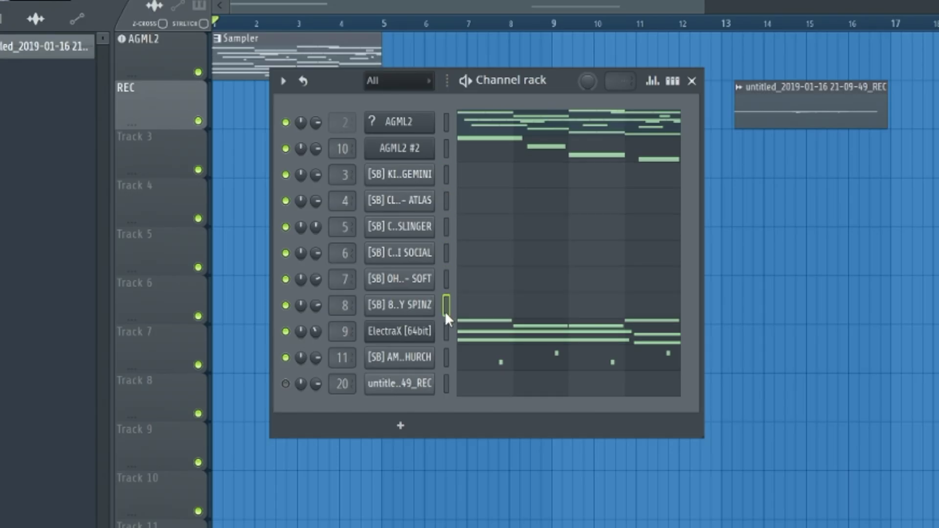
pyautogui.click(446, 331)
pyautogui.hotkey('ctrl', 'x')
pyautogui.click(446, 357)
pyautogui.hotkey('ctrl', 'x')
pyautogui.press('space')
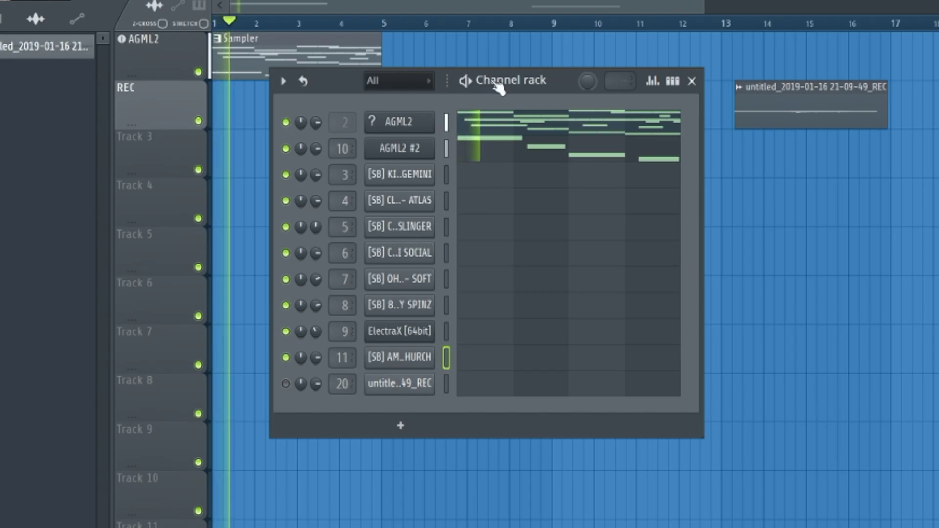
# Add Sampler clips on the AGML2 track at bars 5 and 9
pyautogui.press('F6')
pyautogui.click(415, 131)
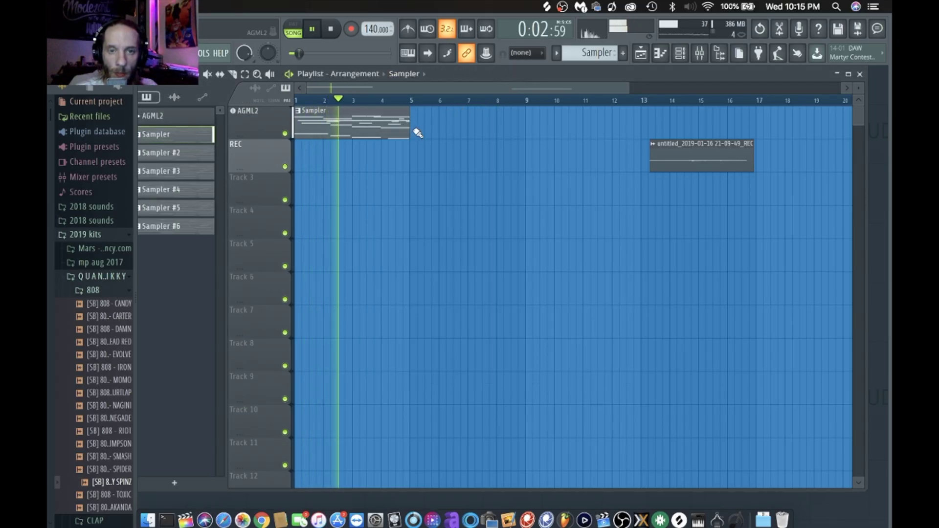
pyautogui.click(415, 132)
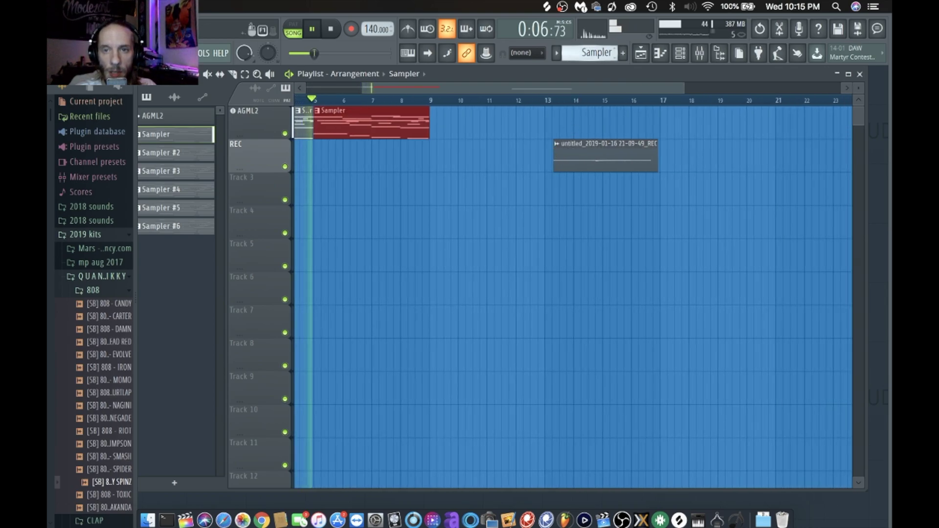
pyautogui.scroll(-1, 582, 66)
pyautogui.click(444, 122)
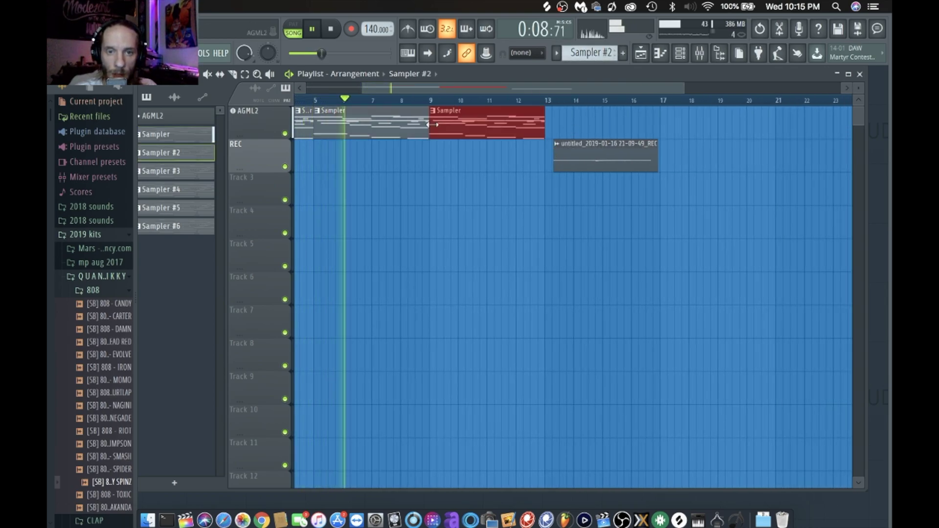
# Move the recorded audio clip on the REC track to about bar 17 and delete the Sampler clip at bar 9
pyautogui.click(582, 159)
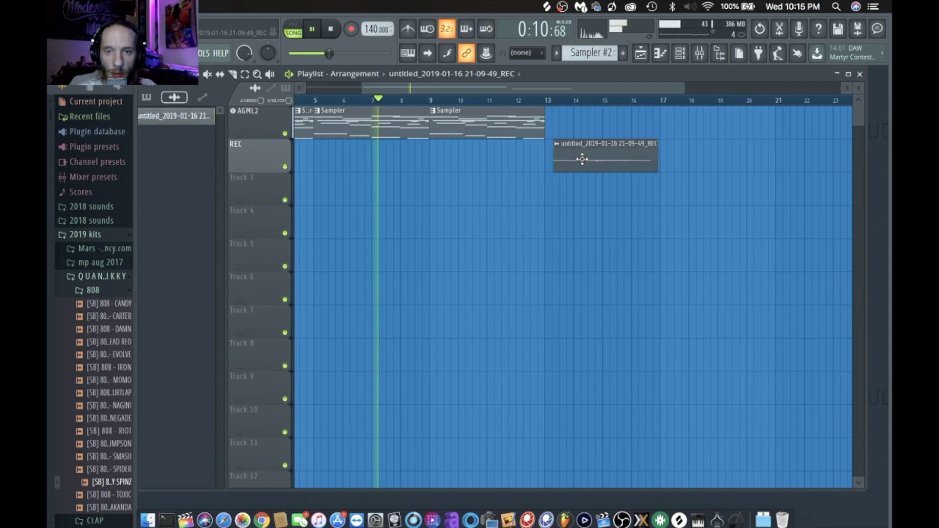
pyautogui.moveTo(583, 159); pyautogui.dragTo(719, 162)
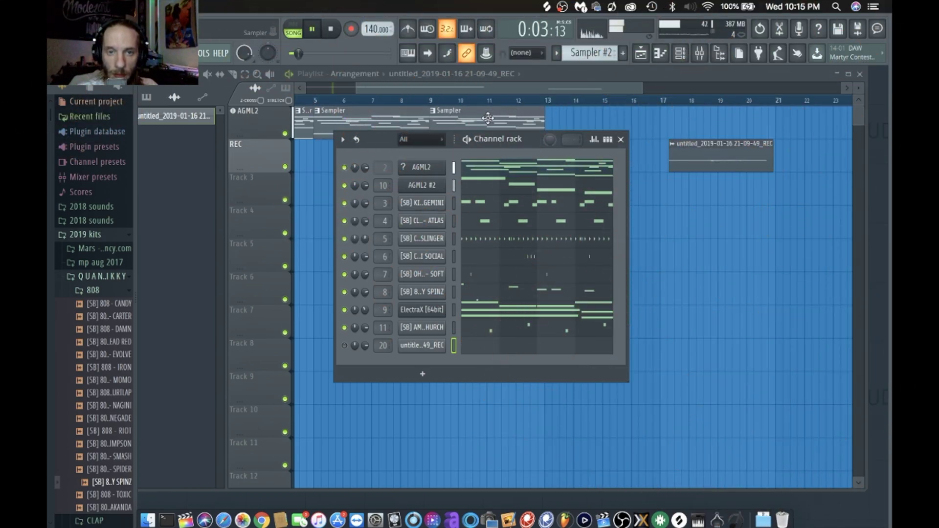
pyautogui.moveTo(497, 92); pyautogui.dragTo(448, 106)
pyautogui.rightClick(560, 128)
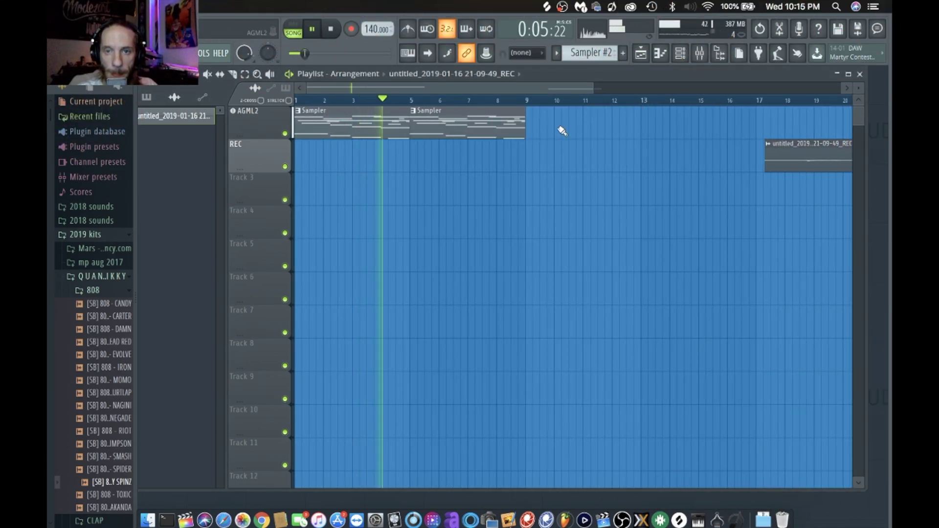
pyautogui.click(534, 130)
pyautogui.rightClick(555, 129)
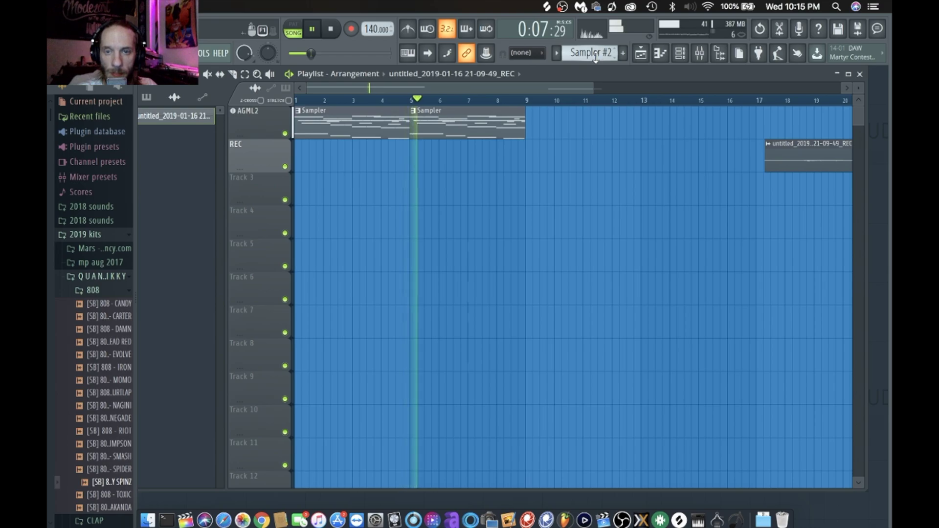
# Place two consecutive Sampler #2 clips on the REC track at bars 9 and 13
pyautogui.moveTo(595, 59); pyautogui.dragTo(595, 59)
pyautogui.click(528, 157)
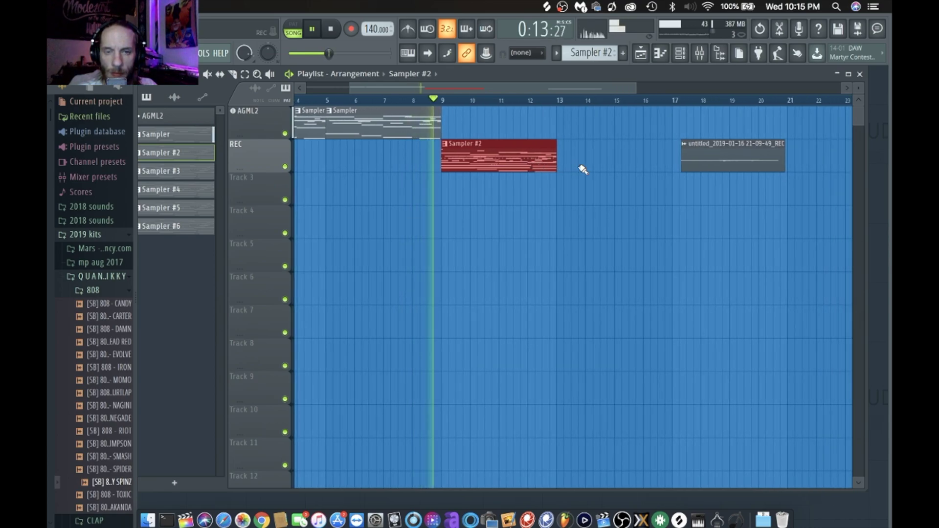
pyautogui.press('F6')
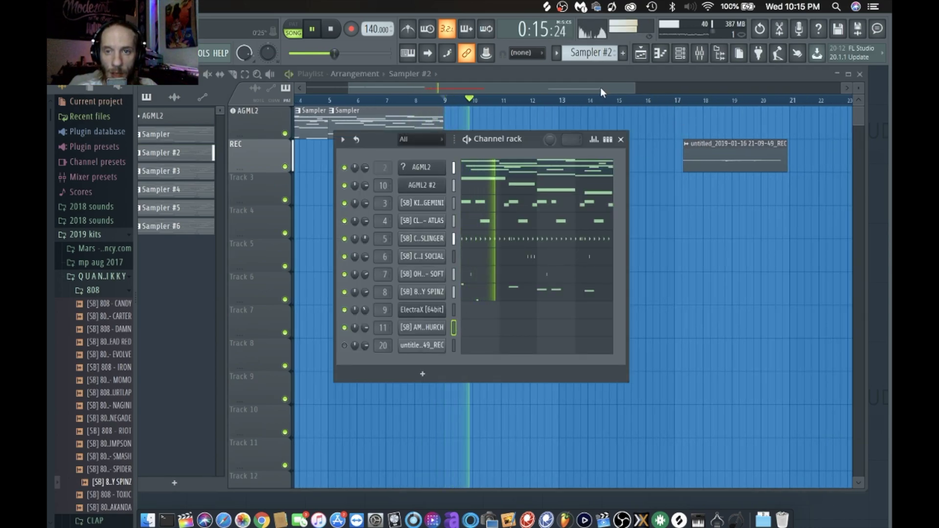
pyautogui.press('F6')
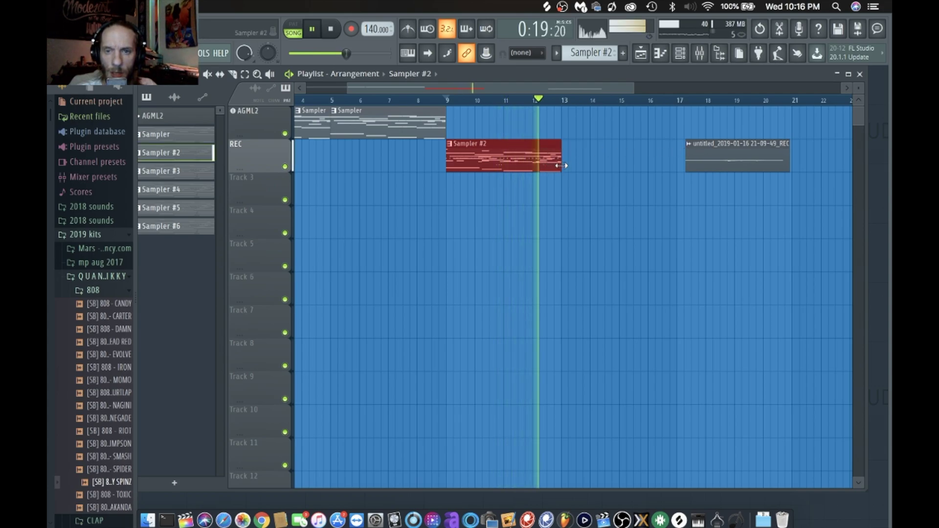
pyautogui.hotkey('ctrl', 'b')
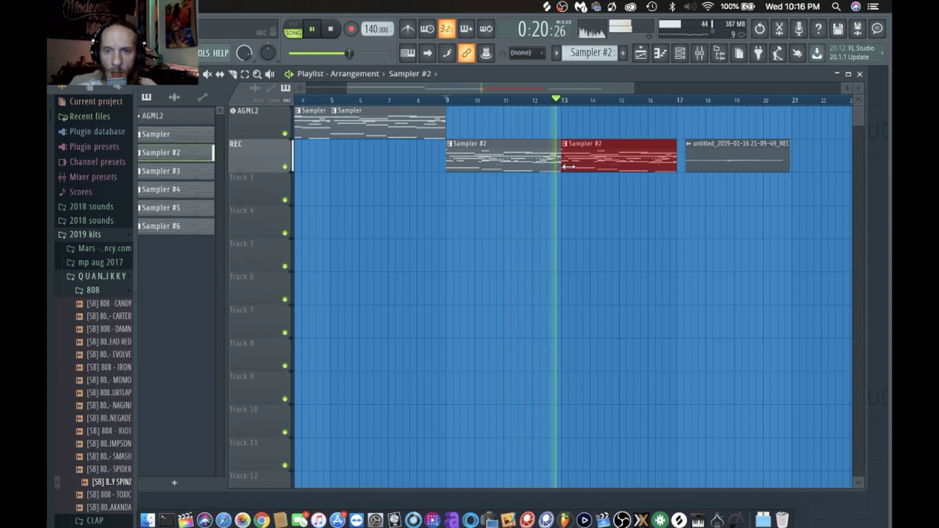
# Move the recorded audio clip down to Track 4, keeping it at about bar 17
pyautogui.click(696, 165)
pyautogui.moveTo(696, 165); pyautogui.dragTo(694, 203)
pyautogui.hscroll(5, 698, 212)
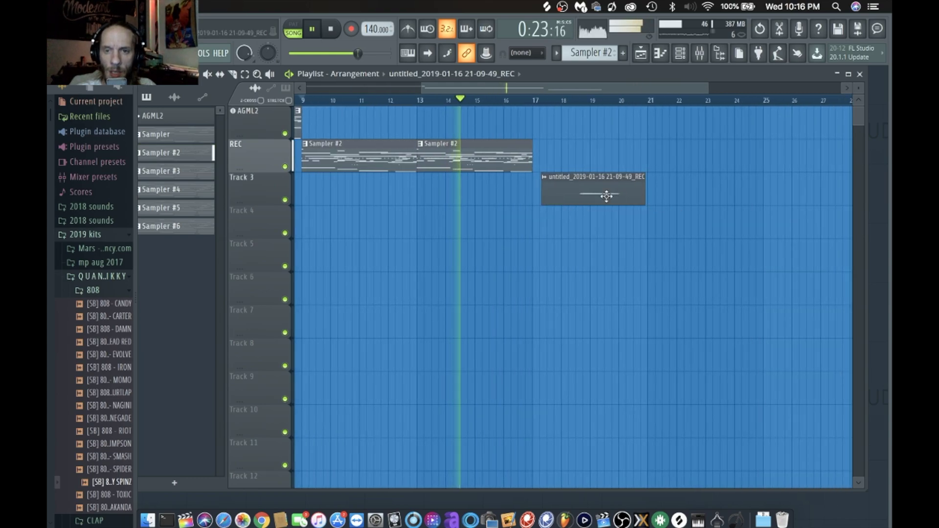
pyautogui.moveTo(606, 237); pyautogui.dragTo(609, 241)
# Place Sampler #3 clips on Track 3 at bars 17 and 21, with a second recorded audio clip under the latter
pyautogui.scroll(1, 582, 52)
pyautogui.click(537, 188)
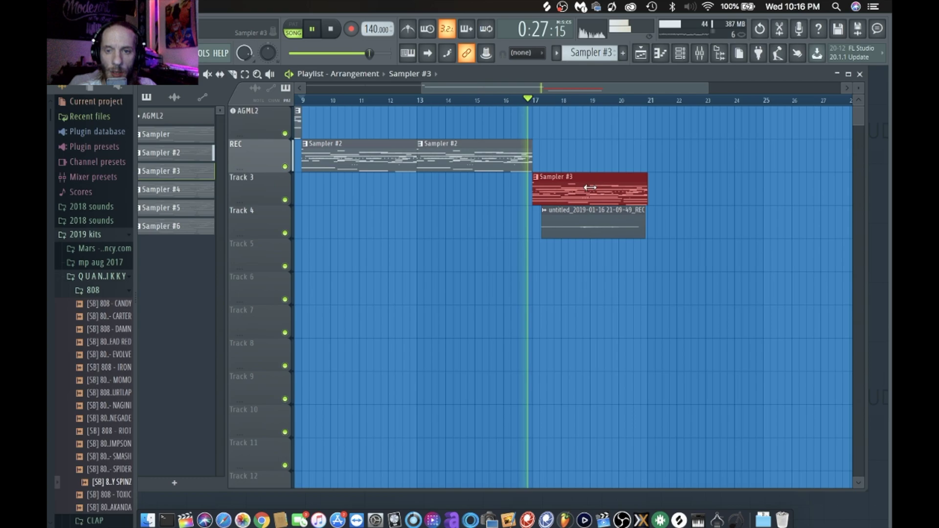
pyautogui.press('space')
pyautogui.click(656, 192)
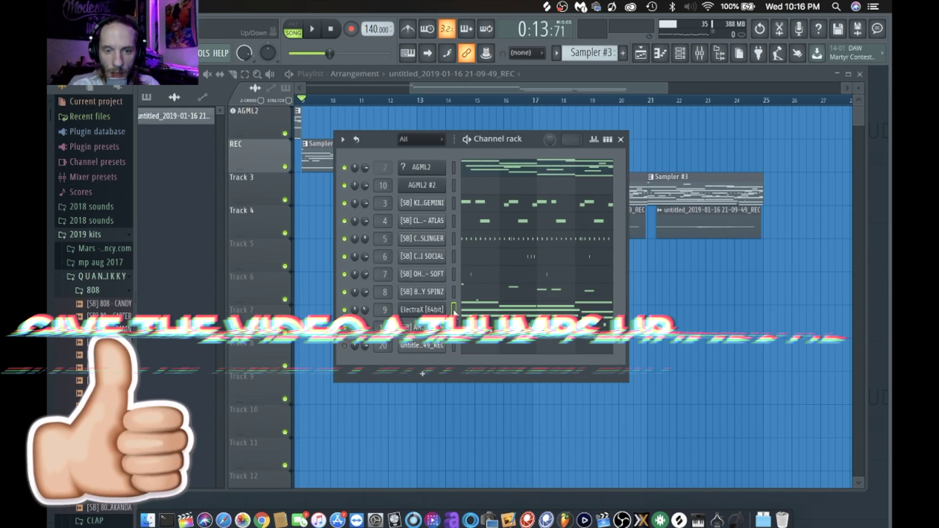
# Cut the ElectraX notes from the Sampler #3 pattern and play the arrangement from bar 17
pyautogui.click(453, 309)
pyautogui.press('space')
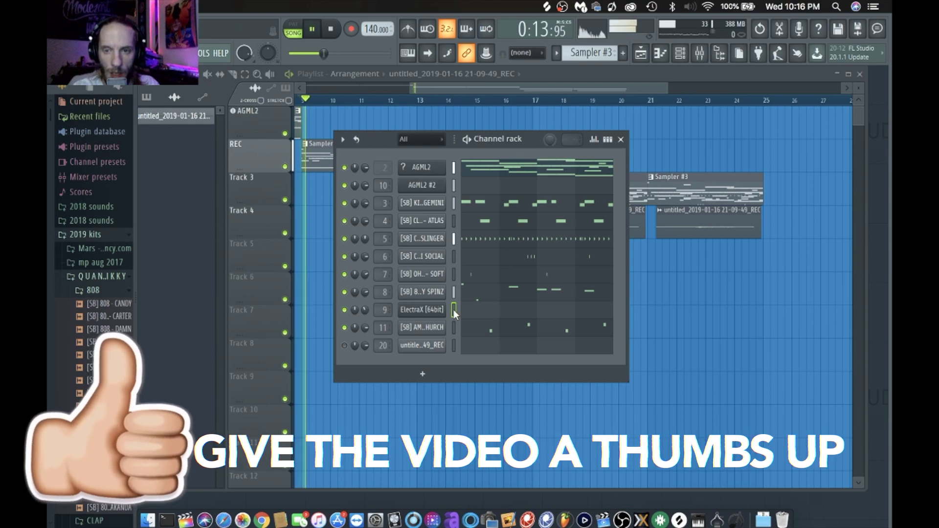
pyautogui.click(538, 101)
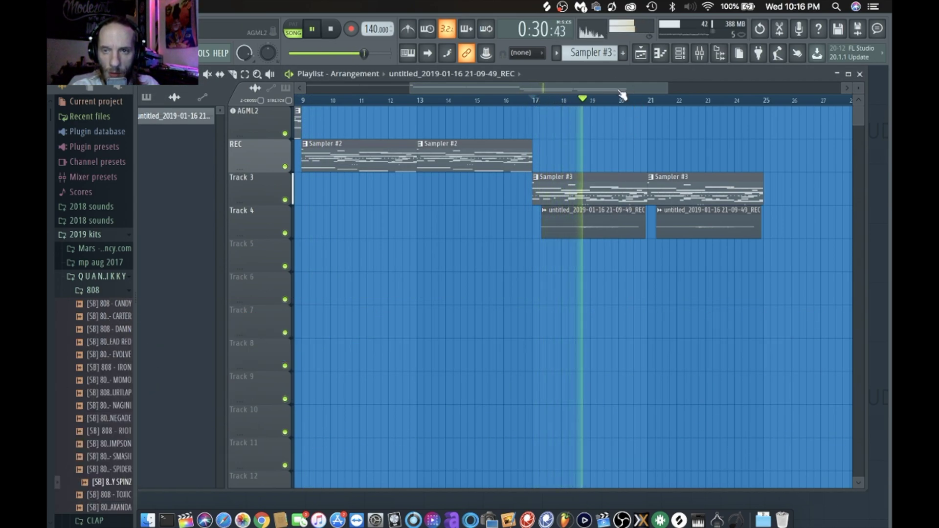
# Audition the section from bar 17 while checking the mixer levels and the Sampler #3 pattern's channels
pyautogui.click(699, 52)
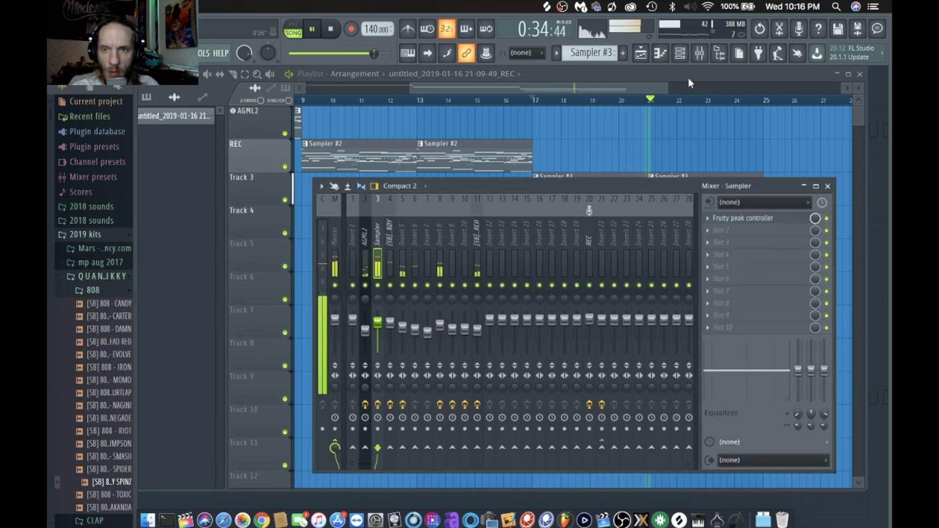
pyautogui.click(700, 53)
pyautogui.click(699, 53)
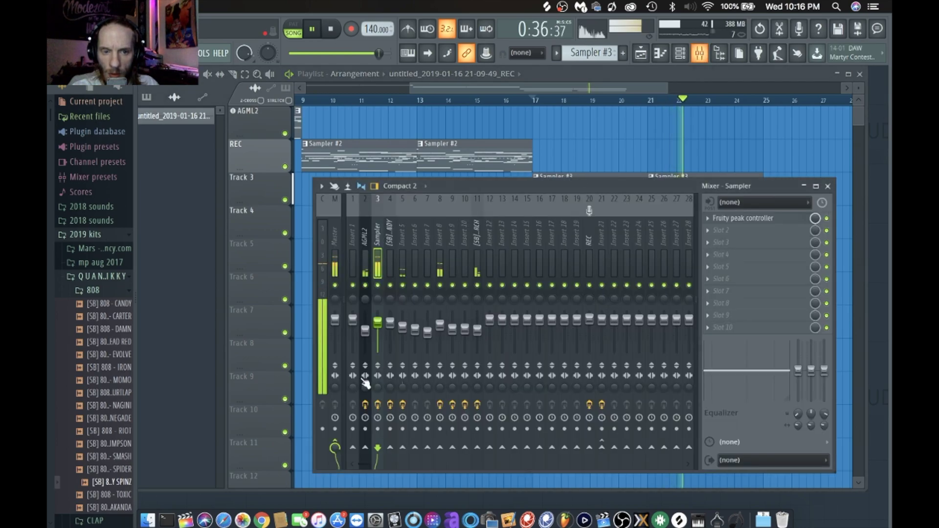
pyautogui.press('F6')
pyautogui.press('space')
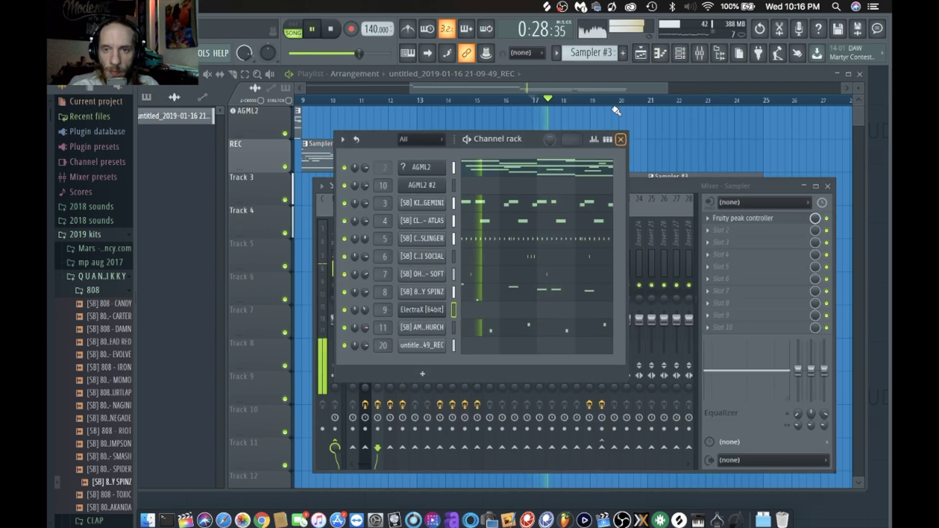
pyautogui.click(603, 84)
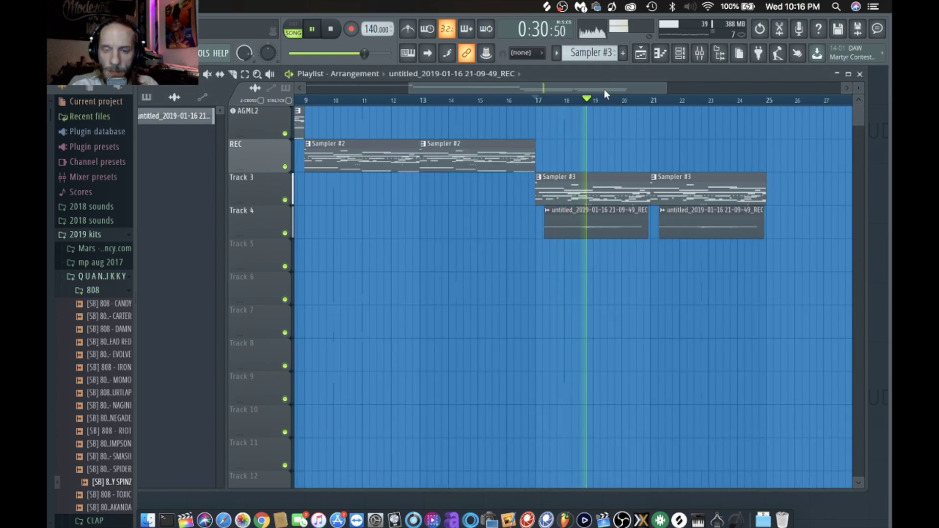
pyautogui.click(708, 52)
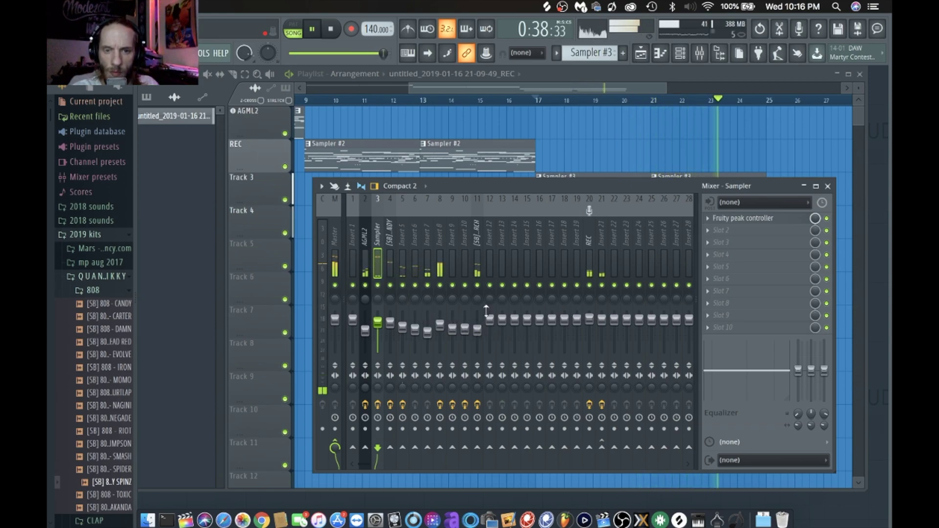
pyautogui.click(684, 55)
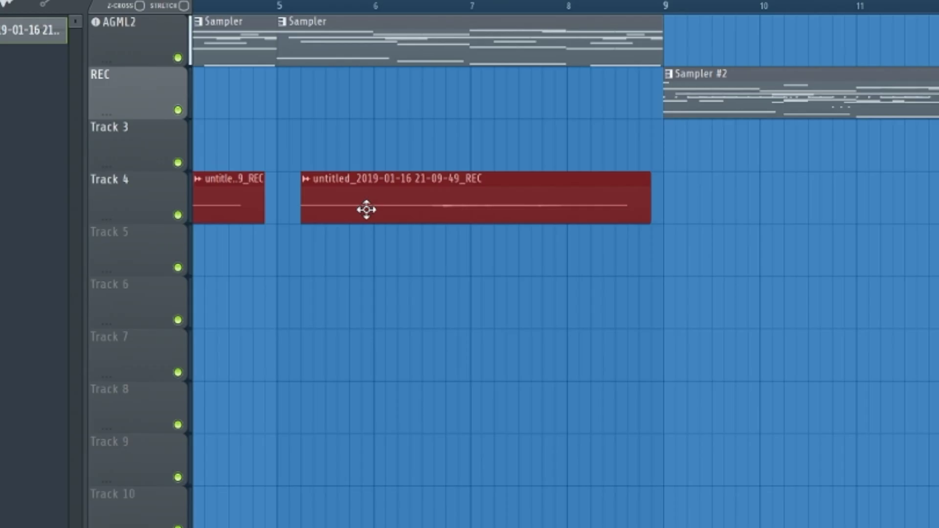
# Nudge the first two recorded audio clips on Track 4 so the second one ends just before bar 9
pyautogui.moveTo(367, 209); pyautogui.dragTo(373, 209)
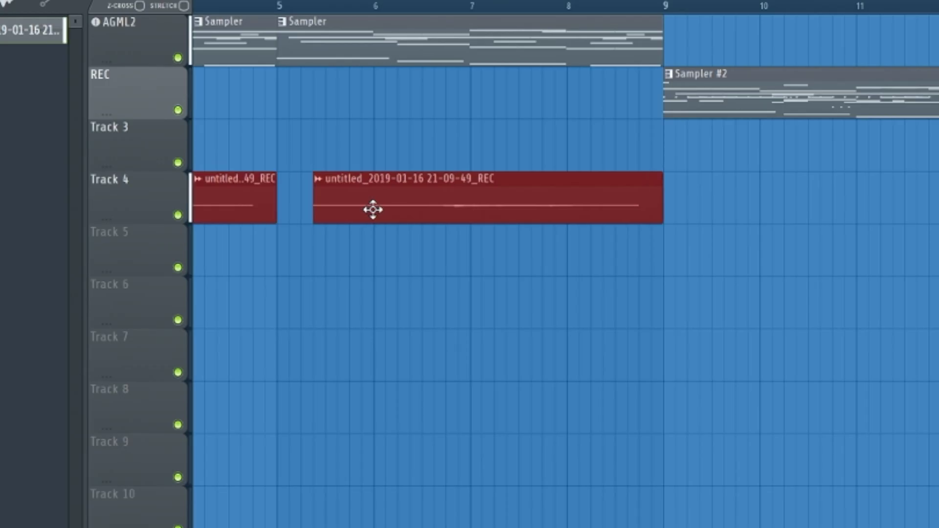
pyautogui.scroll(2, 373, 209)
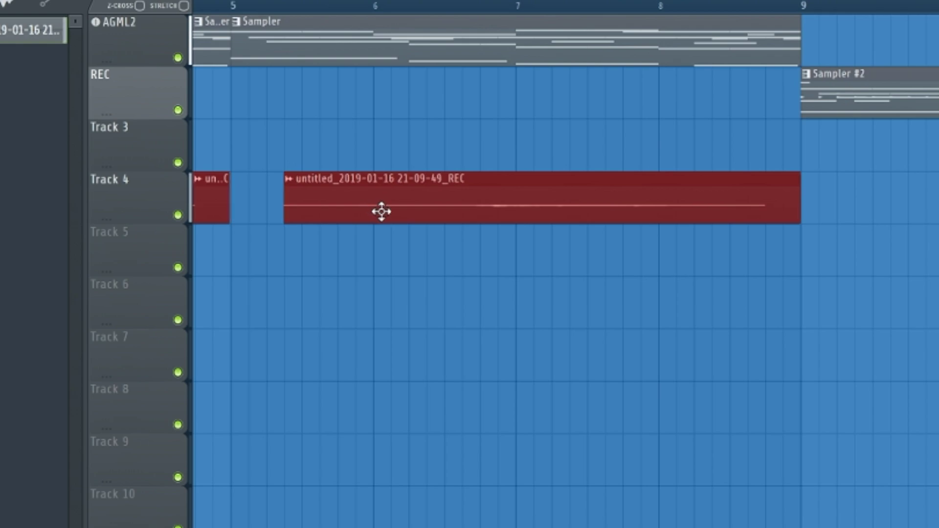
pyautogui.moveTo(380, 211); pyautogui.dragTo(375, 212)
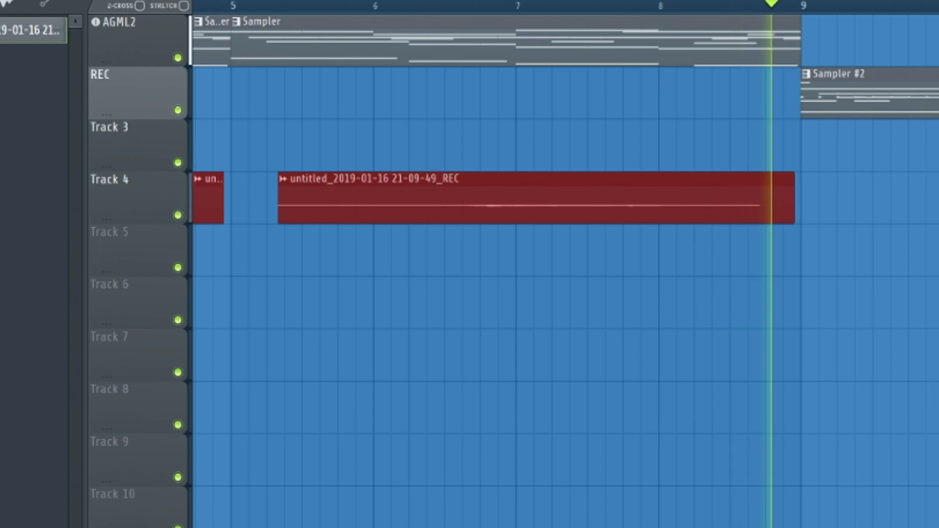
# Place two consecutive Sampler #4 clips on Track 5 at bars 25 and 29
pyautogui.moveTo(449, 1); pyautogui.dragTo(885, 2)
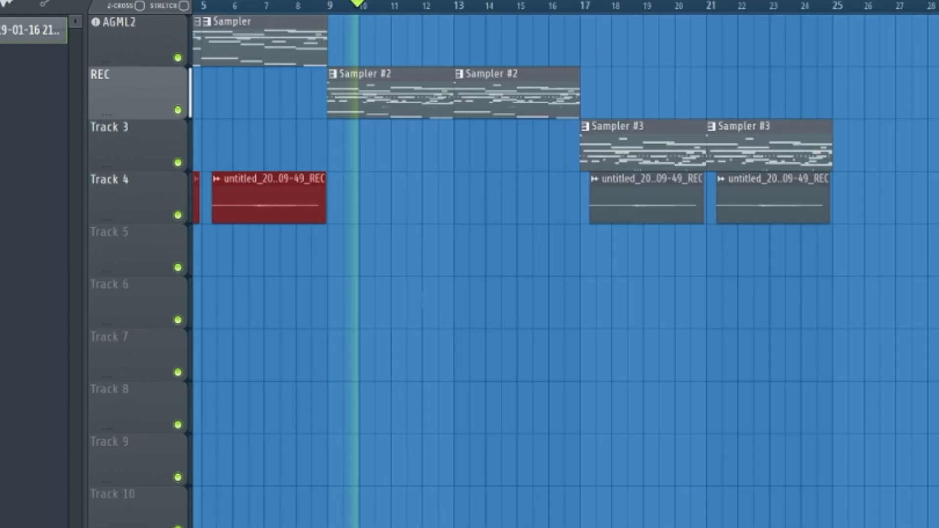
pyautogui.scroll(-2, 792, 49)
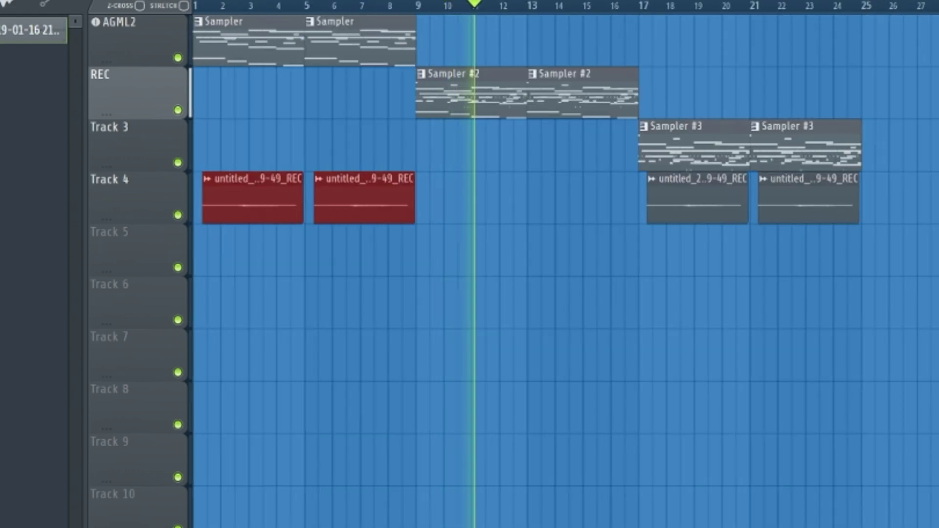
pyautogui.scroll(-1, 829, 33)
pyautogui.hscroll(2, 655, 112)
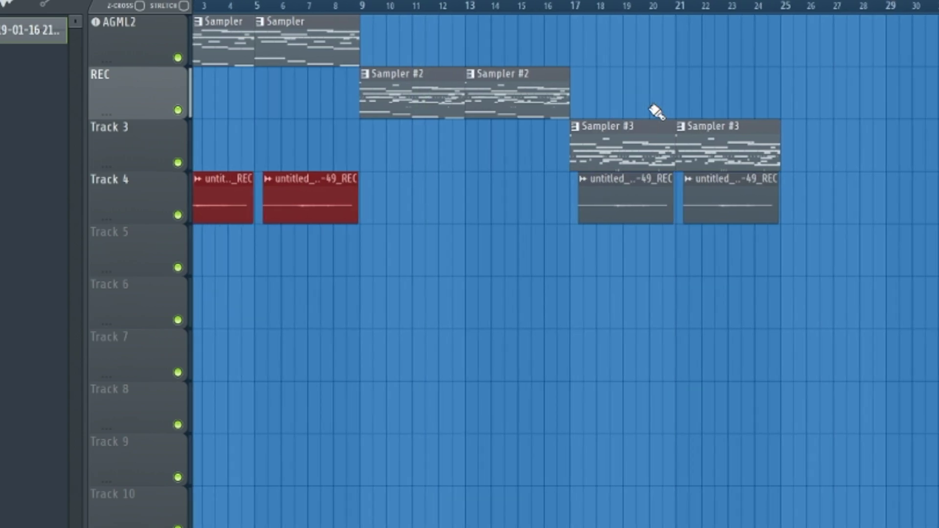
pyautogui.hscroll(2, 613, 147)
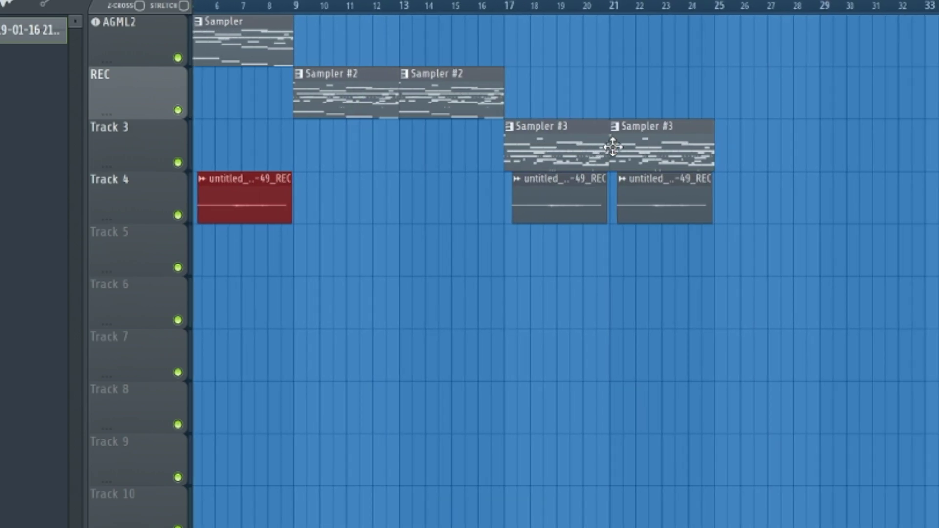
pyautogui.hscroll(-2, 613, 146)
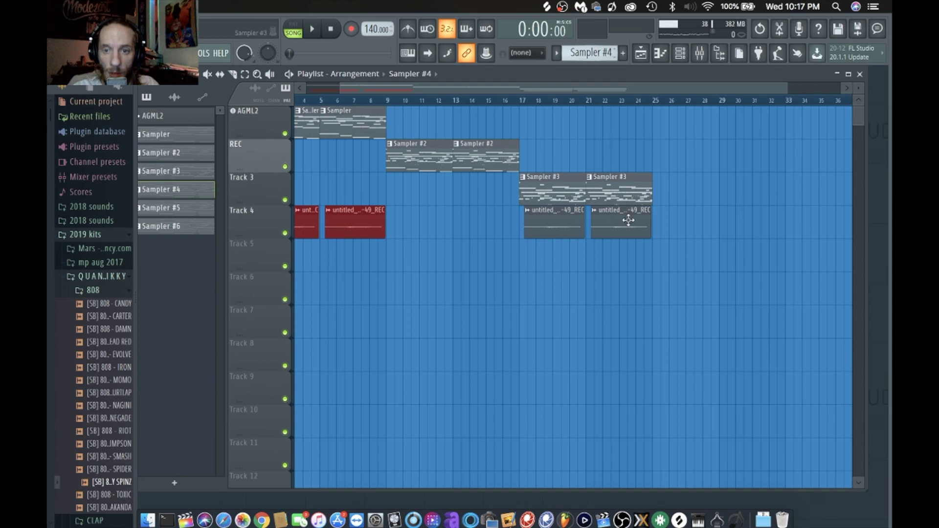
pyautogui.click(657, 255)
pyautogui.hscroll(4, 650, 253)
pyautogui.click(640, 255)
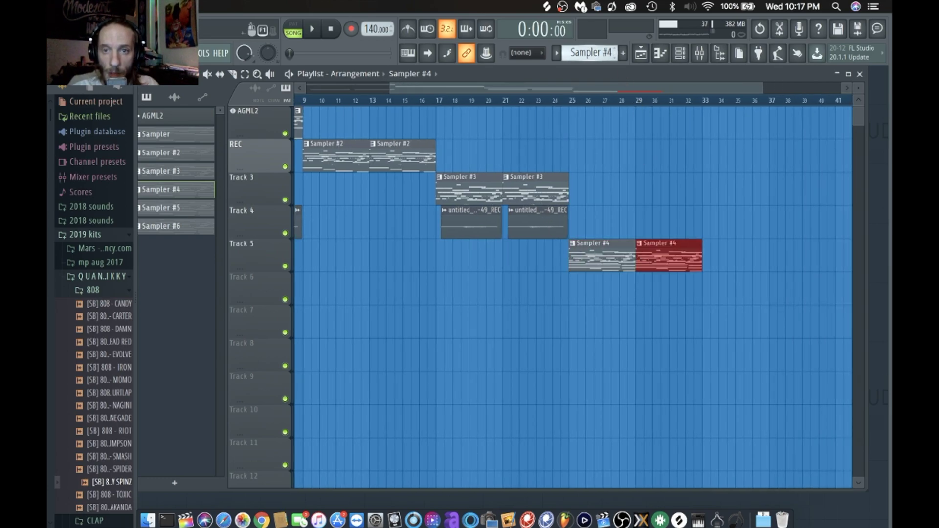
# Place paired Sampler #5 clips on Track 6 from bar 33 and paired Sampler #6 clips on Track 7 from bar 41
pyautogui.click(703, 298)
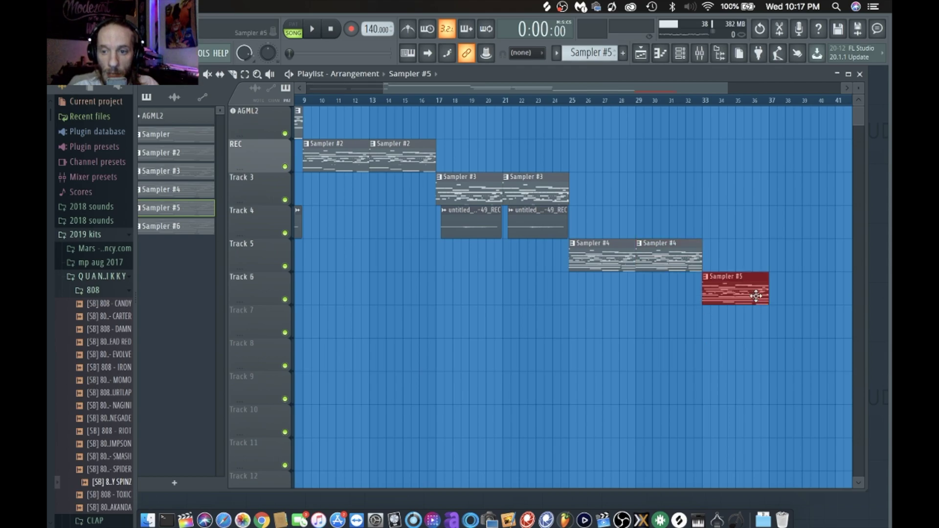
pyautogui.click(778, 293)
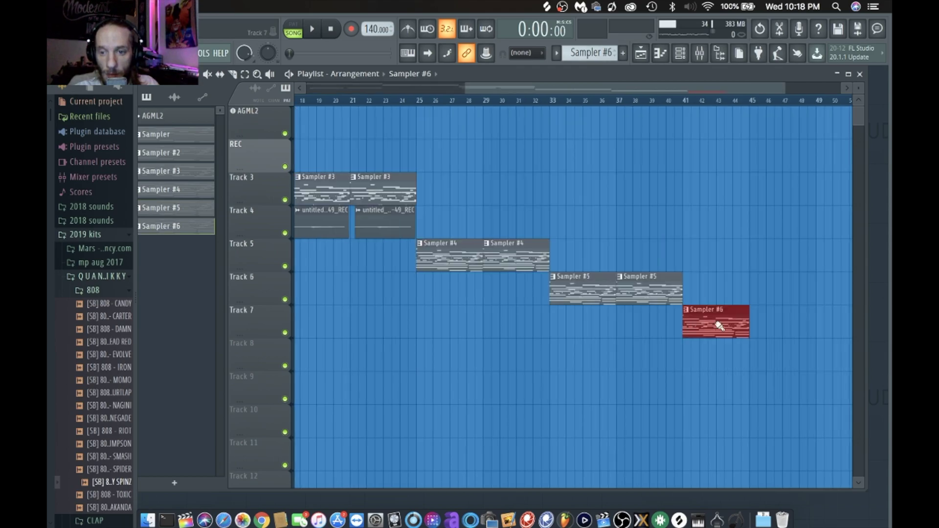
pyautogui.click(756, 333)
# Play the arrangement at bars 9 and 17 to review the section changes, and view the full clip layout
pyautogui.press('space')
pyautogui.press('space')
pyautogui.click(417, 89)
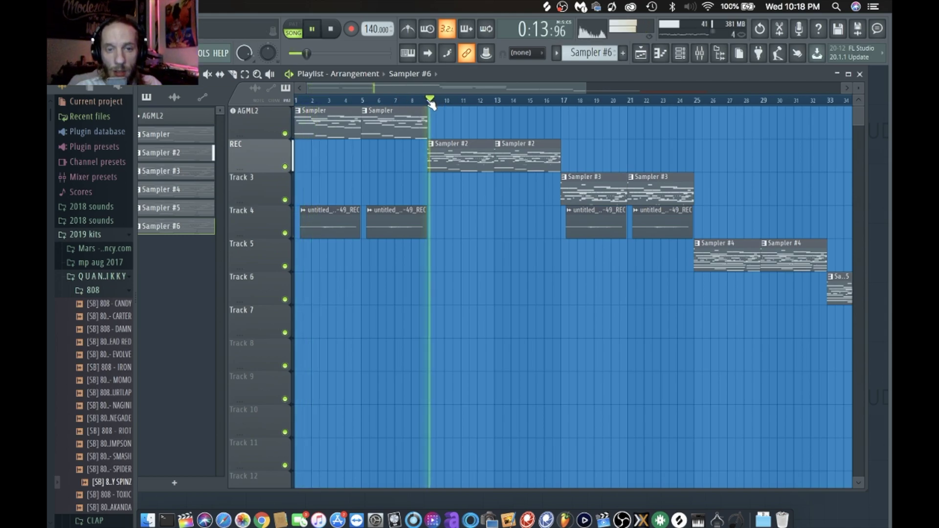
pyautogui.click(563, 102)
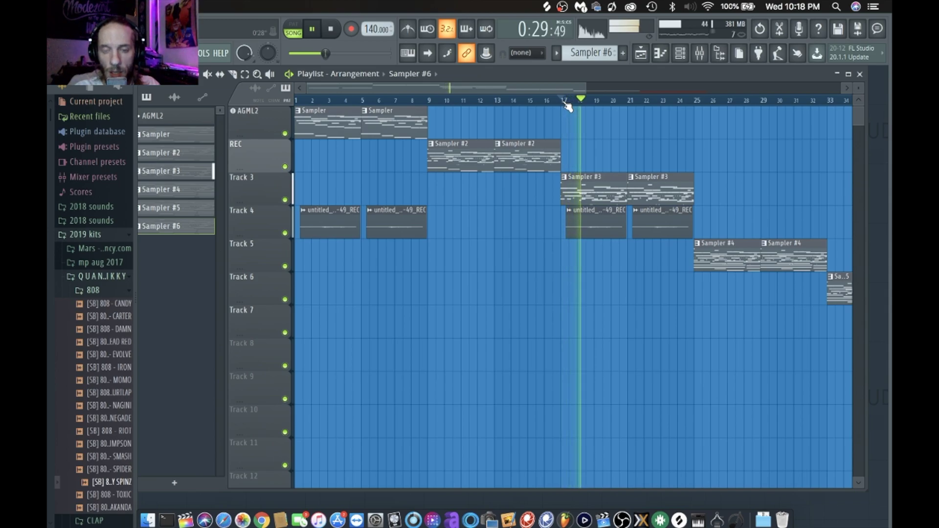
pyautogui.press('space')
pyautogui.click(680, 55)
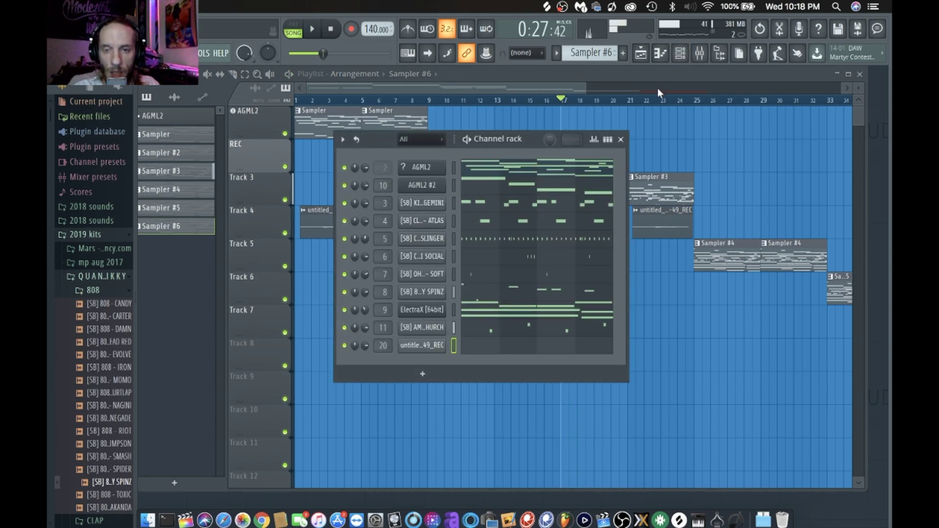
pyautogui.moveTo(583, 89); pyautogui.dragTo(821, 93)
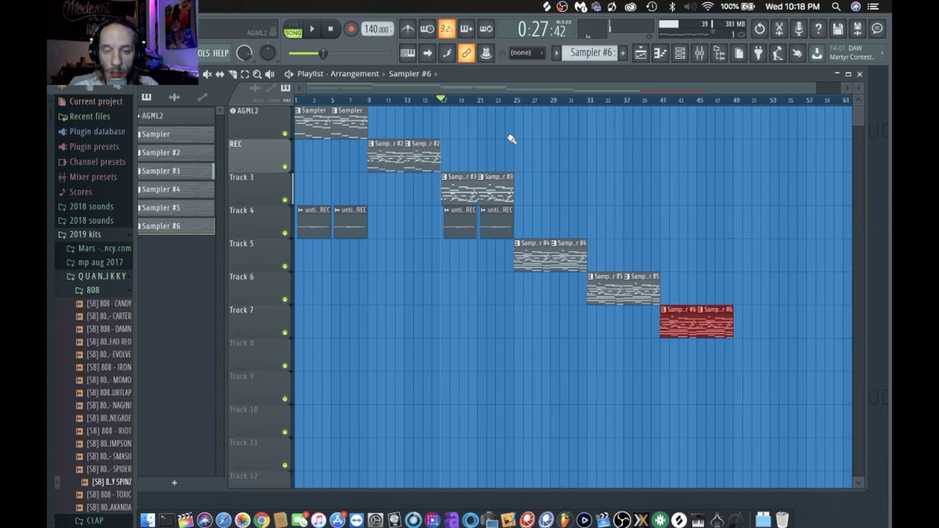
# Cut the AGML2 #2 notes from the Sampler #6 pattern and play the arrangement from bar 25
pyautogui.click(516, 100)
pyautogui.press('space')
pyautogui.click(680, 54)
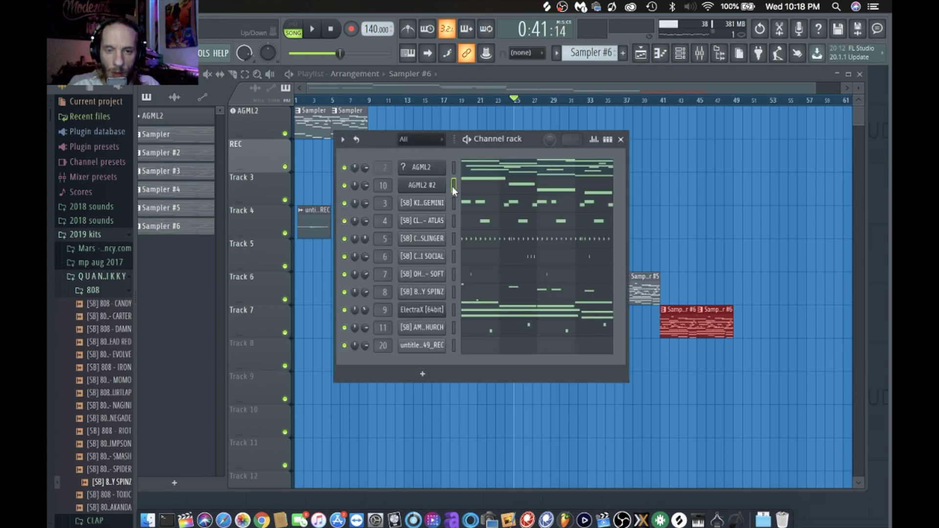
pyautogui.press('super+x')
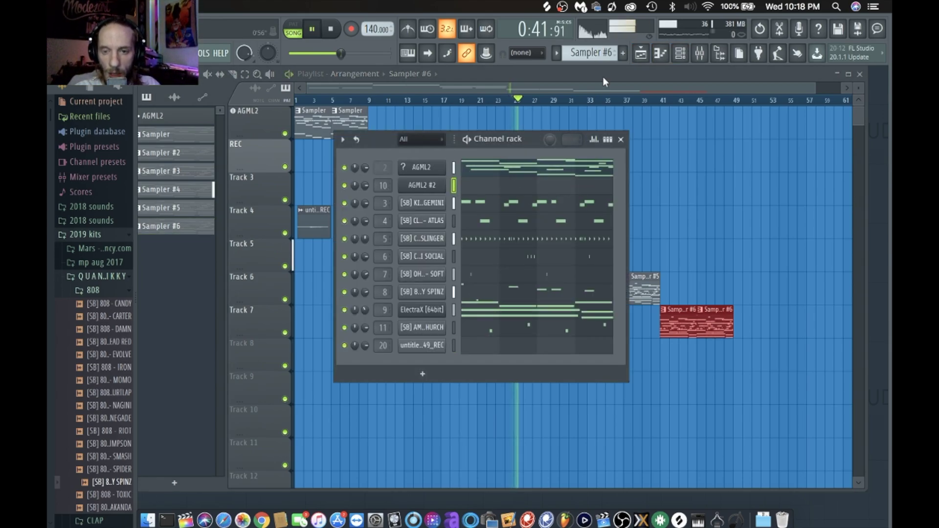
pyautogui.press('F6')
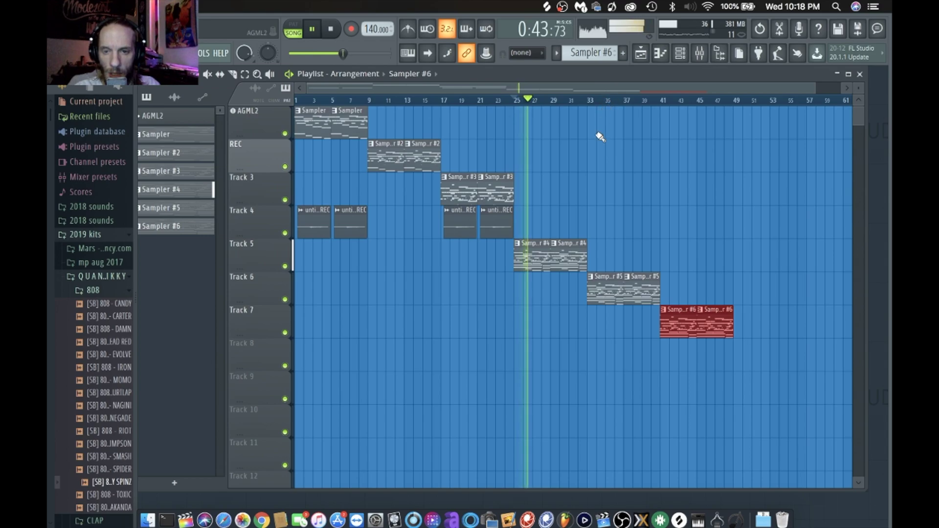
# Switch to the Sampler #4 pattern and create an automation clip for the AGML2 mixer track's Param. EQ 2 mix level
pyautogui.moveTo(591, 52); pyautogui.dragTo(590, 57)
pyautogui.press('space')
pyautogui.click(700, 56)
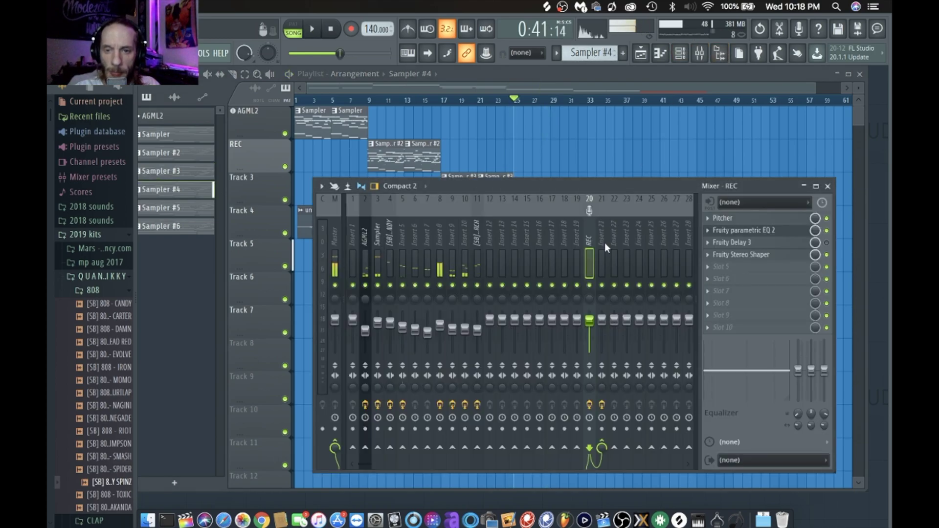
pyautogui.click(363, 239)
pyautogui.press('space')
pyautogui.press('space')
pyautogui.press('space')
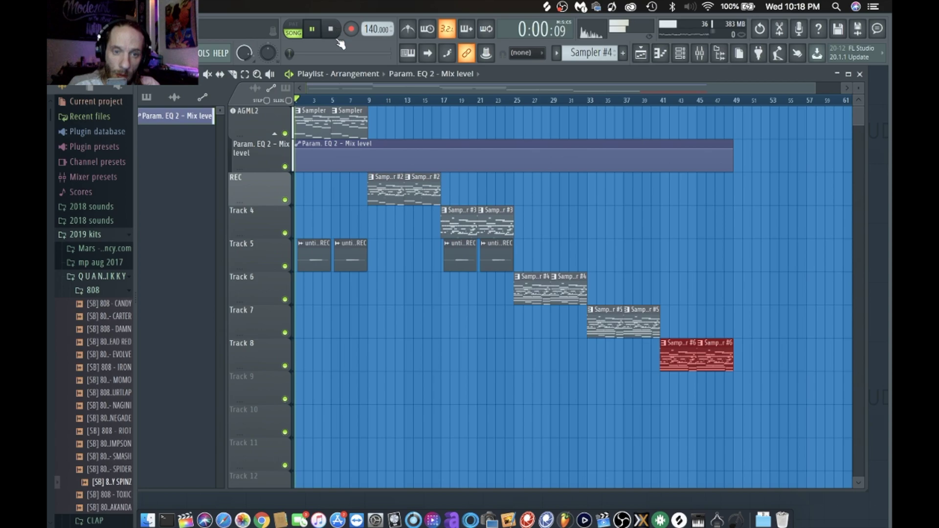
# Shape the Param. EQ 2 mix level automation to drop at bar 9, rise at bar 25 and drop at bar 41
pyautogui.rightClick(367, 148)
pyautogui.rightClick(375, 149)
pyautogui.moveTo(372, 149); pyautogui.dragTo(348, 192)
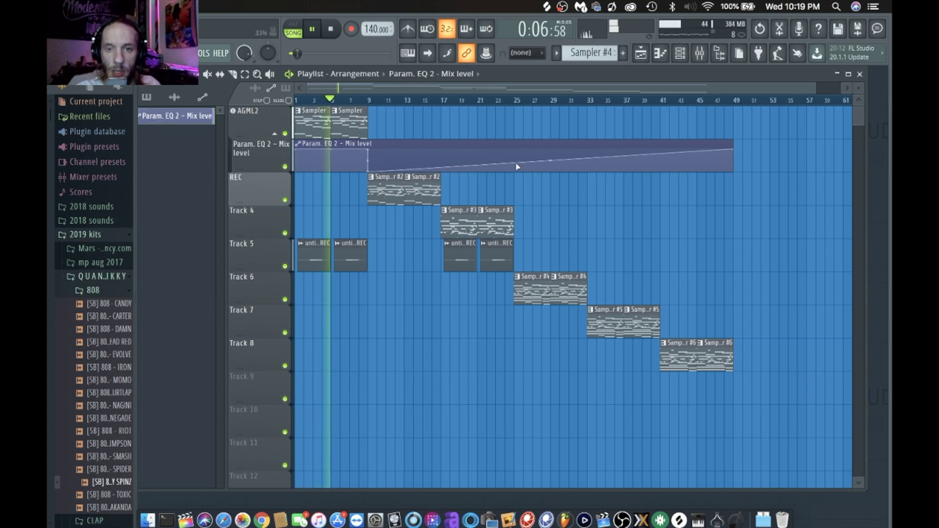
pyautogui.moveTo(517, 169); pyautogui.dragTo(509, 130)
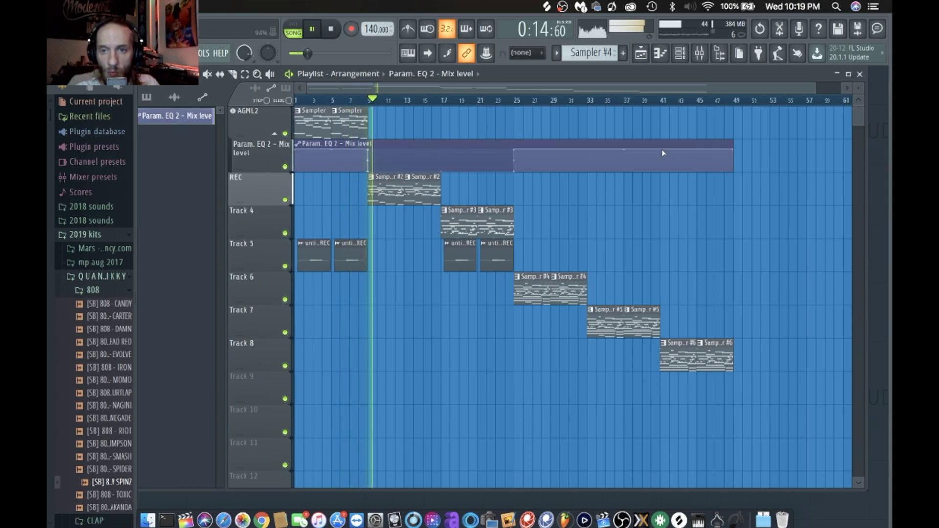
pyautogui.moveTo(666, 147); pyautogui.dragTo(660, 175)
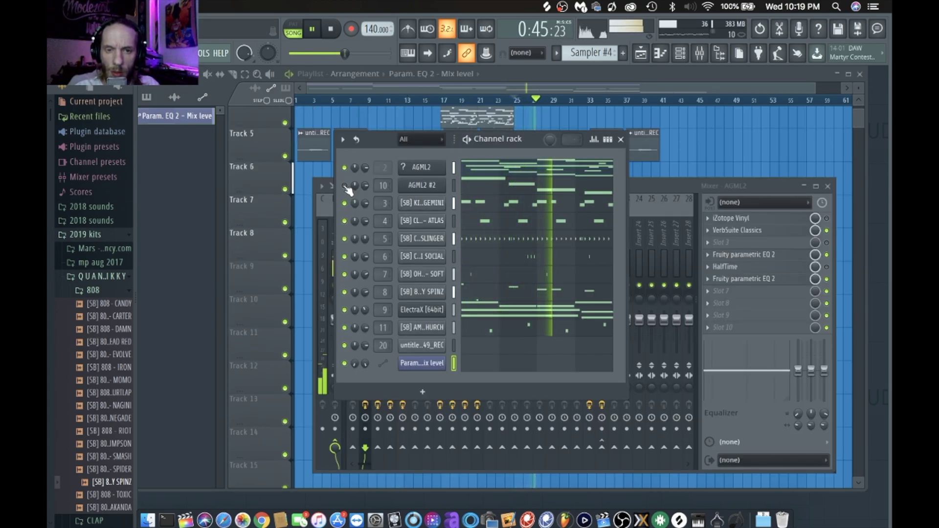
# Open the AGML2 #2 notes of the Sampler #4 pattern in the piano roll and add a D#4 note early in bar 1
pyautogui.click(566, 188)
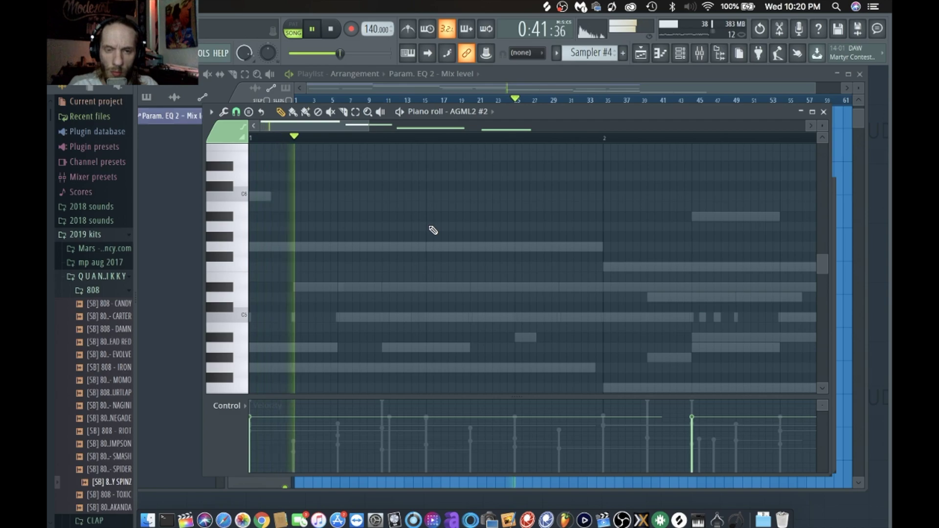
pyautogui.scroll(2, 433, 230)
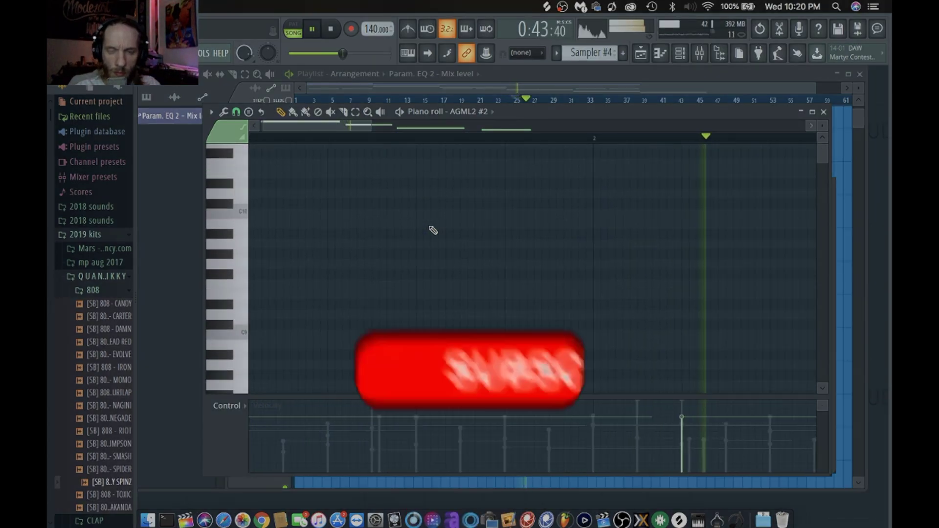
pyautogui.scroll(-10, 433, 230)
pyautogui.scroll(-1, 433, 230)
pyautogui.press('space')
pyautogui.scroll(3, 433, 230)
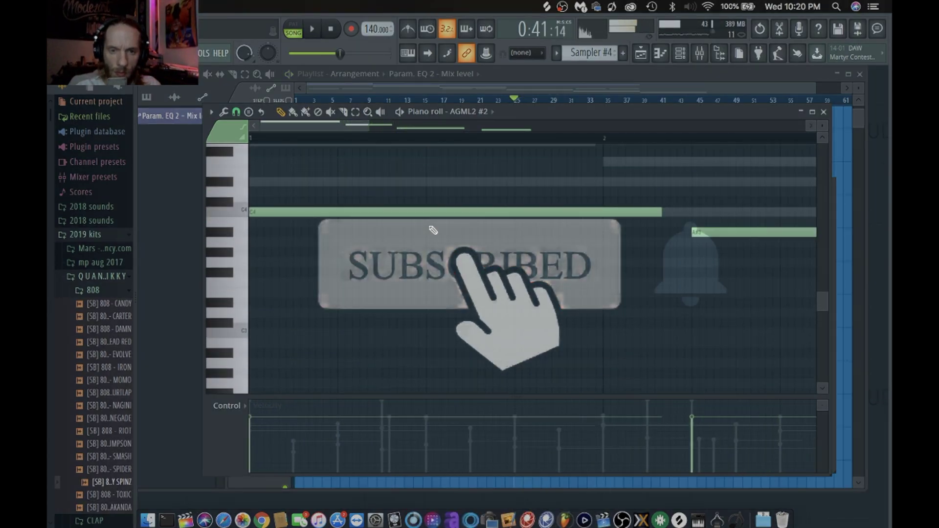
pyautogui.press('space')
pyautogui.press('space')
pyautogui.click(297, 225)
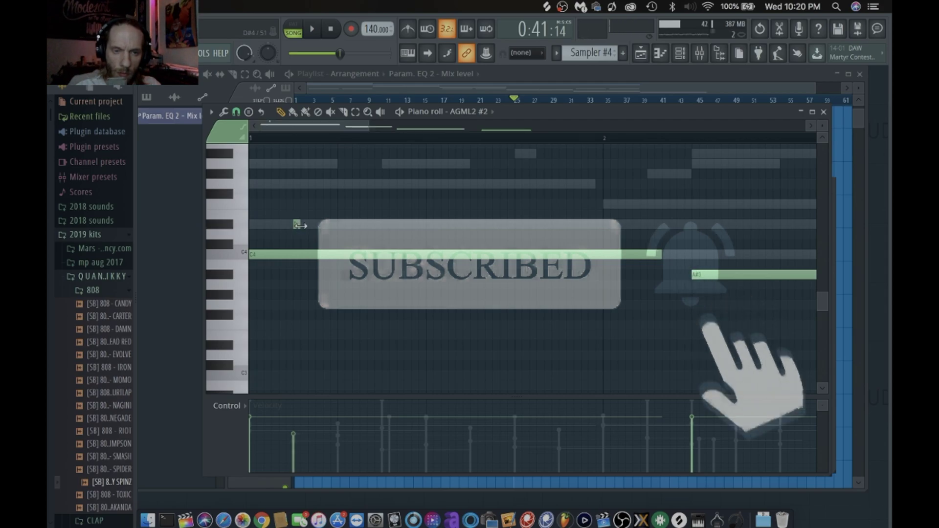
# Lengthen the D#4 note, add overlapping G4 and C5 notes after it in bar 1, and play the melody
pyautogui.press('space')
pyautogui.press('space')
pyautogui.scroll(2, 386, 234)
pyautogui.click(360, 235)
pyautogui.click(405, 186)
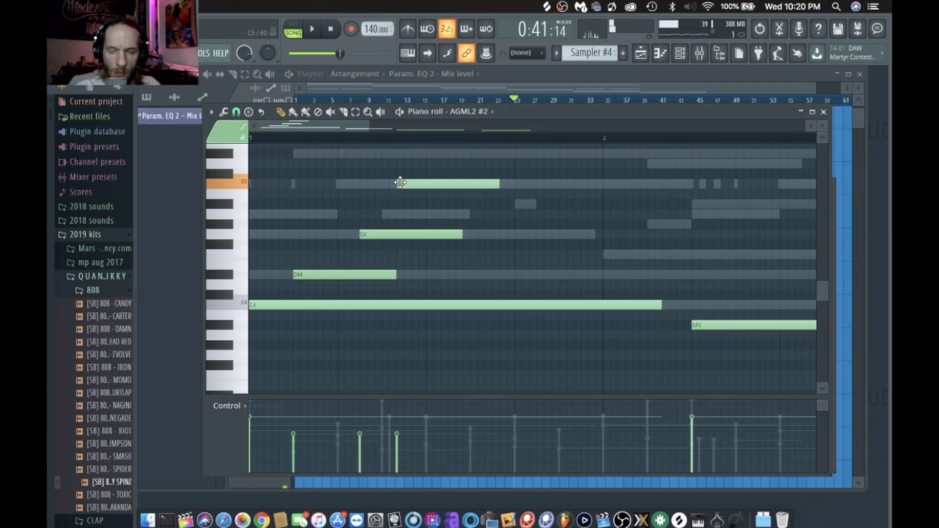
pyautogui.press('space')
pyautogui.press('space')
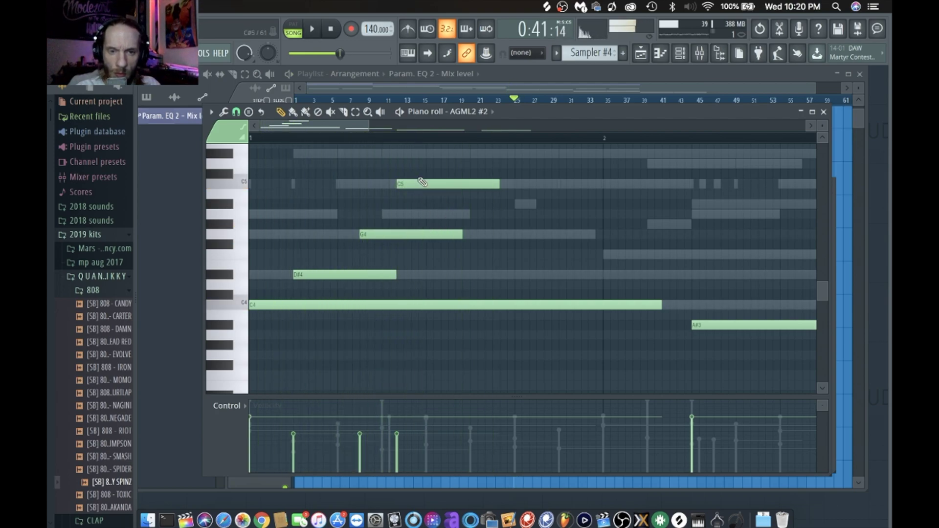
# Reposition the C5 and G4 notes in bar 1 so they enter in ascending order after the D#4 note
pyautogui.moveTo(415, 183); pyautogui.dragTo(348, 182)
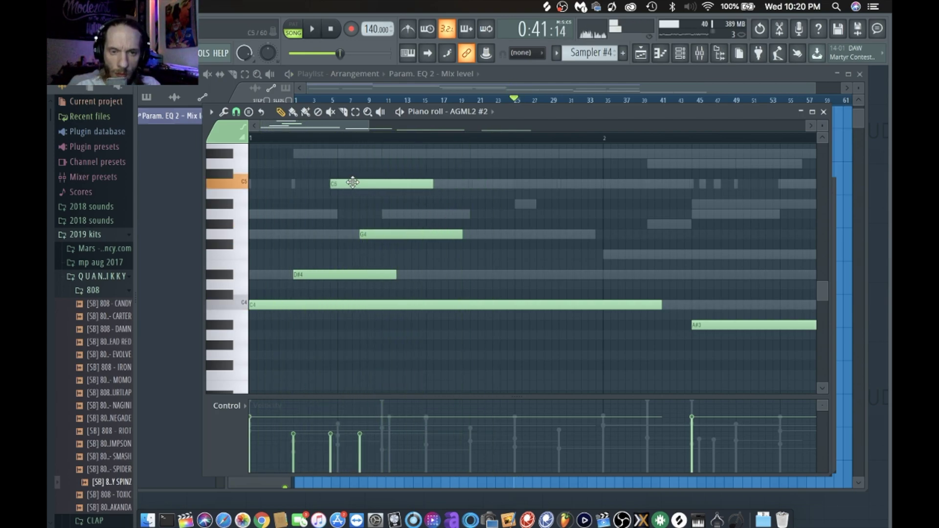
pyautogui.press('space')
pyautogui.press('space')
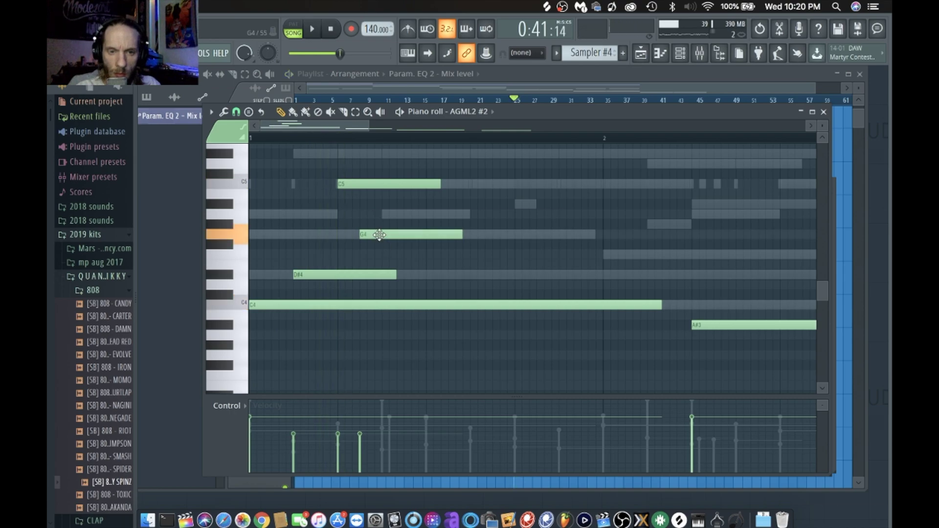
pyautogui.moveTo(398, 182); pyautogui.dragTo(410, 182)
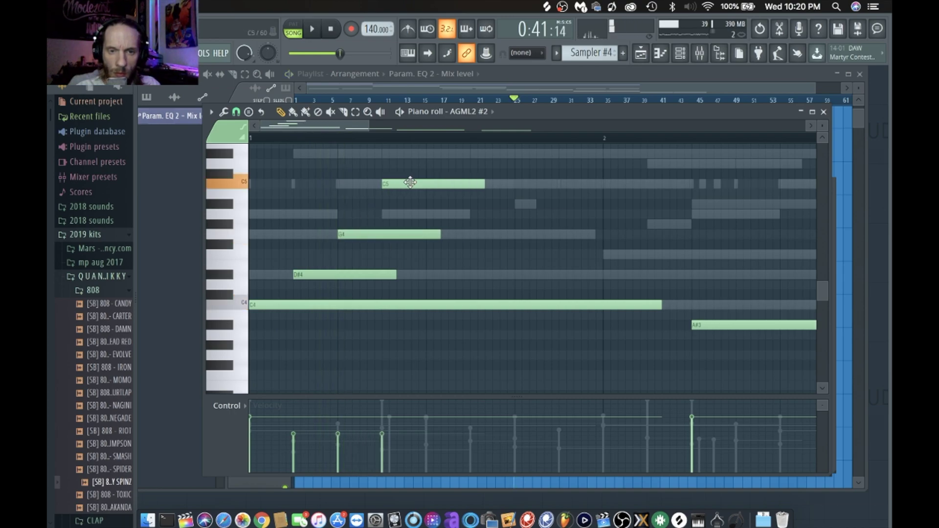
# Lengthen the C5 note from bar 1 into bar 2 and play the melody through to bar 3
pyautogui.scroll(3, 410, 182)
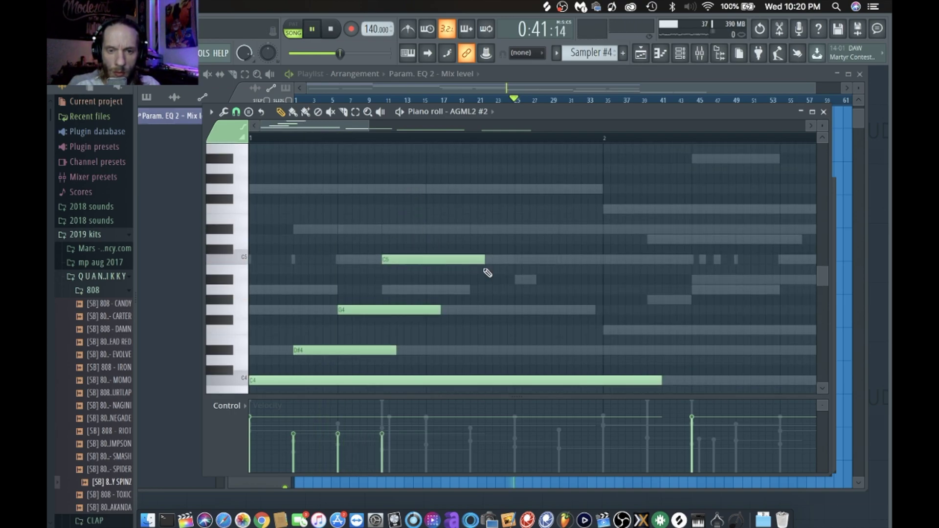
pyautogui.moveTo(485, 259); pyautogui.dragTo(721, 259)
pyautogui.press('space')
pyautogui.press('space')
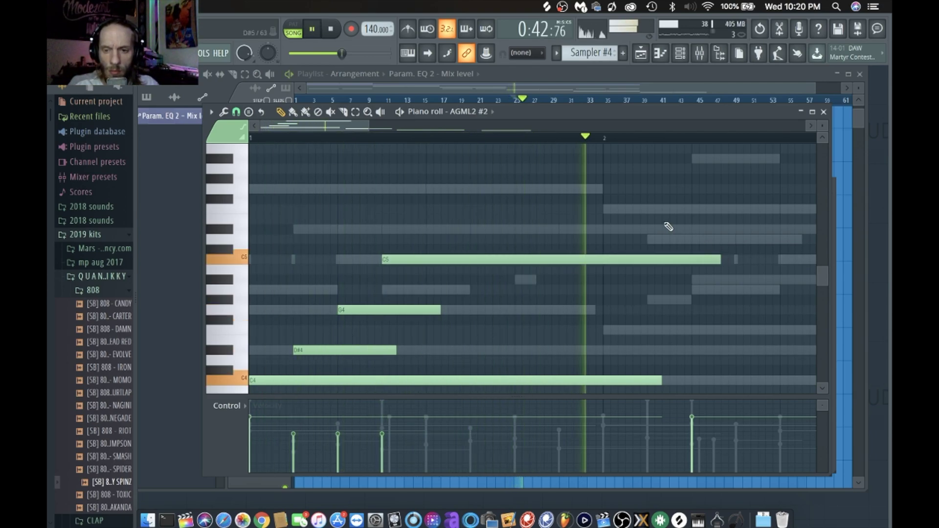
pyautogui.scroll(1, 668, 226)
pyautogui.hscroll(10, 668, 227)
pyautogui.scroll(-4, 668, 227)
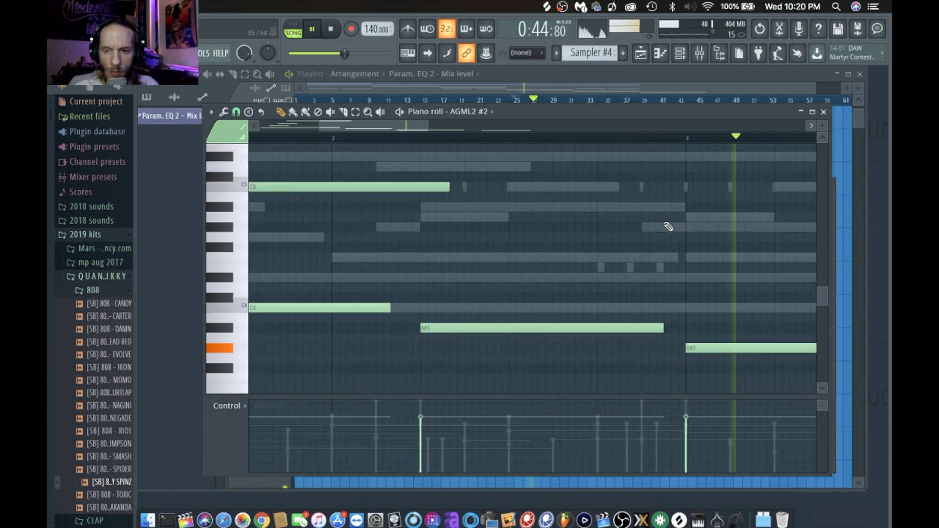
# Add staggered, overlapping C4, D#4 and G#4 notes above the G#3 note in bar 3 and play the melody
pyautogui.press('space')
pyautogui.scroll(-1, 668, 226)
pyautogui.click(673, 279)
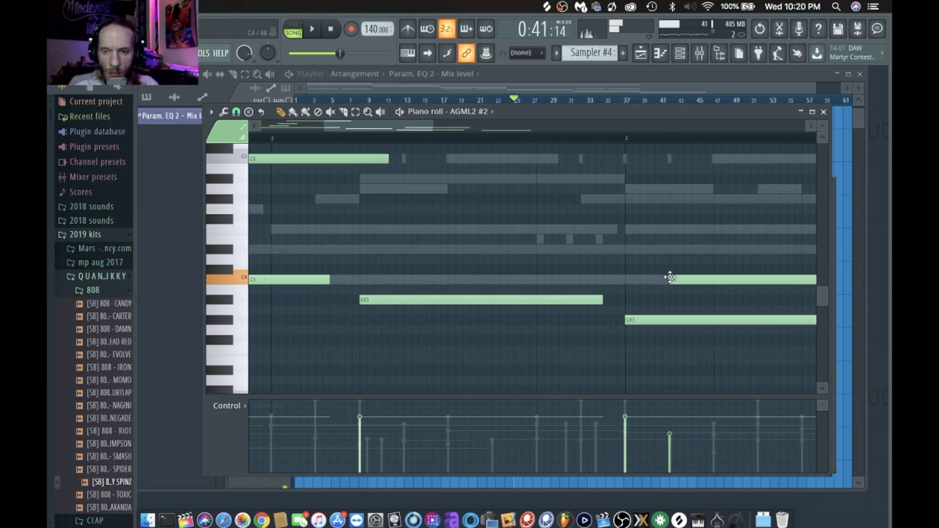
pyautogui.hscroll(2, 644, 253)
pyautogui.click(628, 233)
pyautogui.moveTo(627, 229); pyautogui.dragTo(627, 255)
pyautogui.hscroll(2, 627, 256)
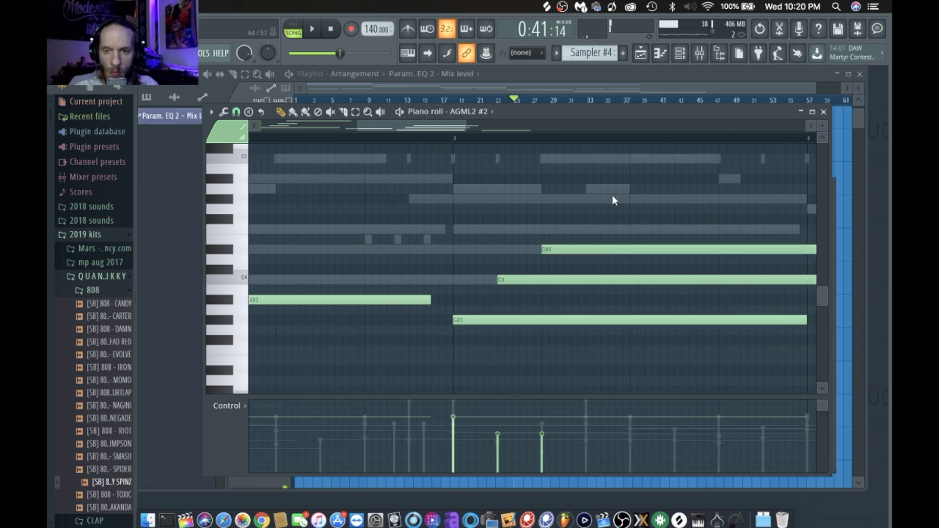
pyautogui.click(630, 199)
pyautogui.press('space')
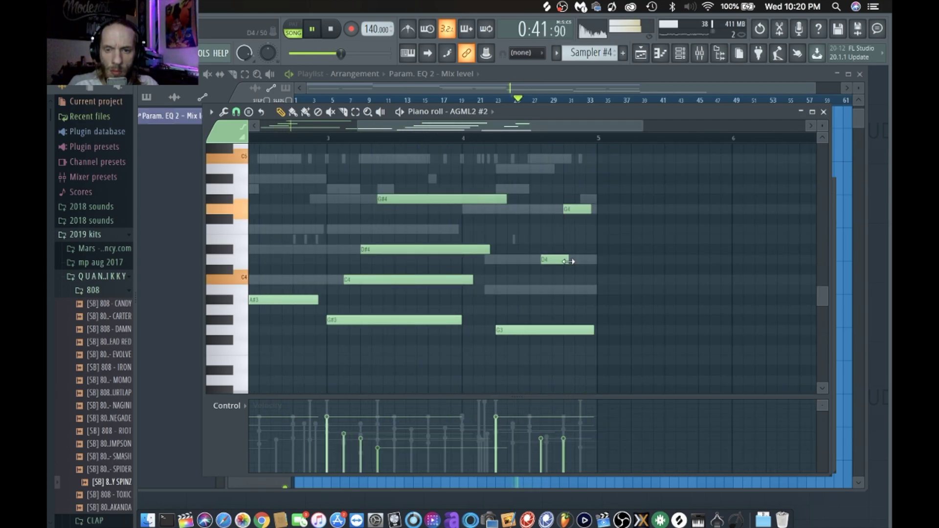
# Lengthen the D4 and G4 notes in bar 4 to the end of the bar while the melody plays
pyautogui.moveTo(567, 261); pyautogui.dragTo(592, 262)
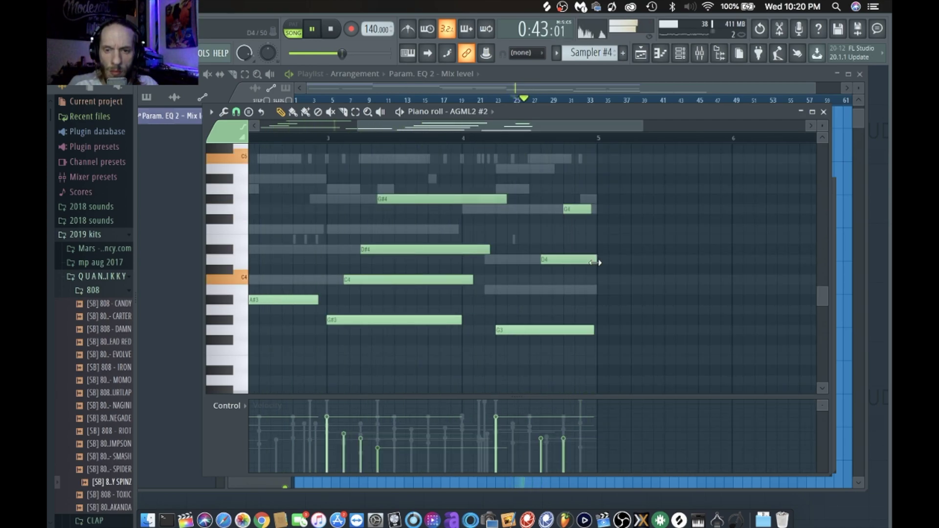
pyautogui.moveTo(590, 209); pyautogui.dragTo(594, 208)
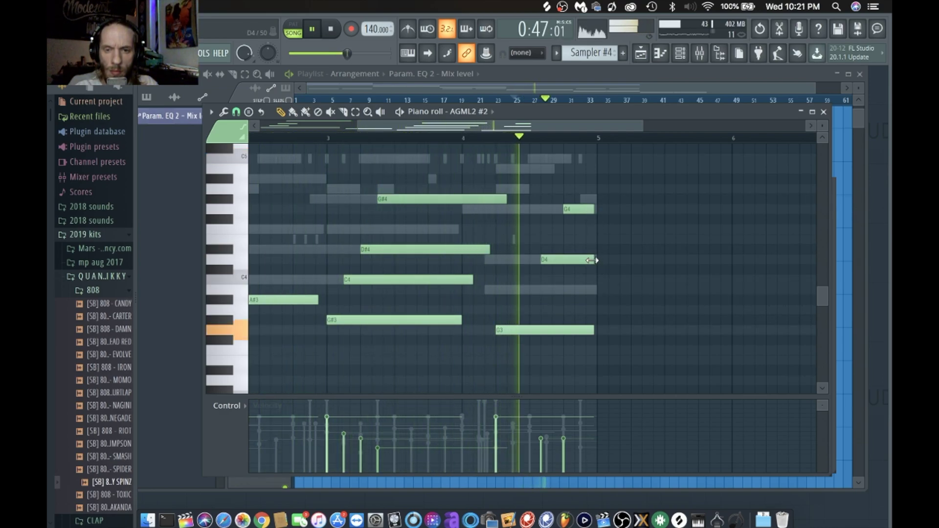
pyautogui.scroll(1, 557, 263)
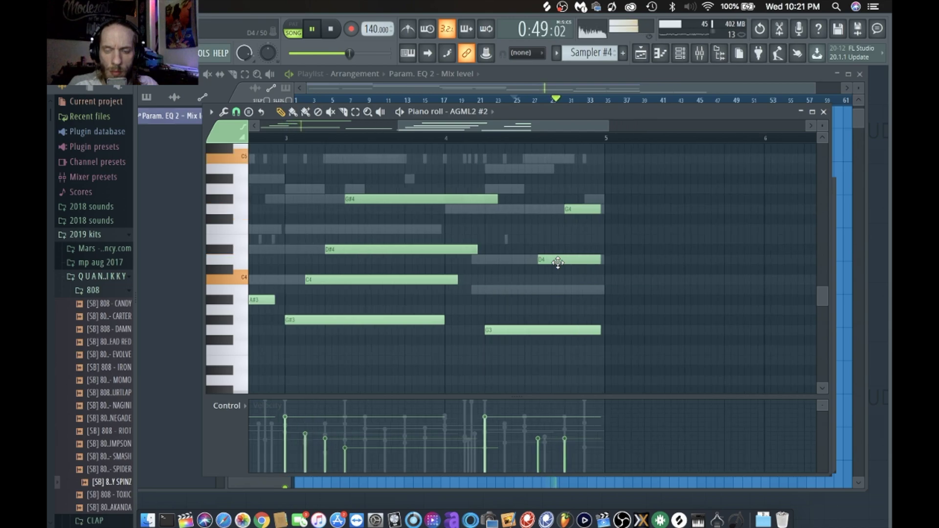
pyautogui.scroll(1, 557, 263)
pyautogui.moveTo(562, 263); pyautogui.dragTo(613, 260)
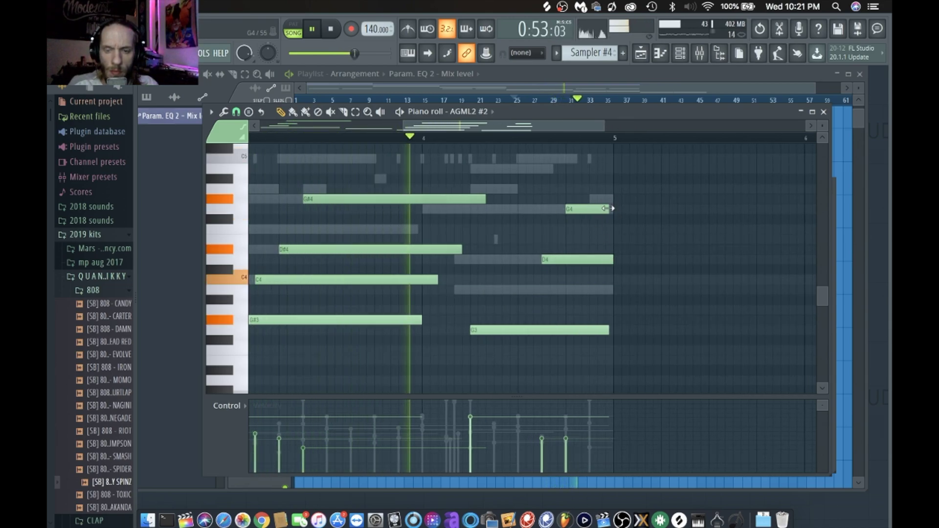
pyautogui.press('space')
# Return to the playlist, play the arrangement from bar 33 and select the REC mixer track
pyautogui.click(680, 53)
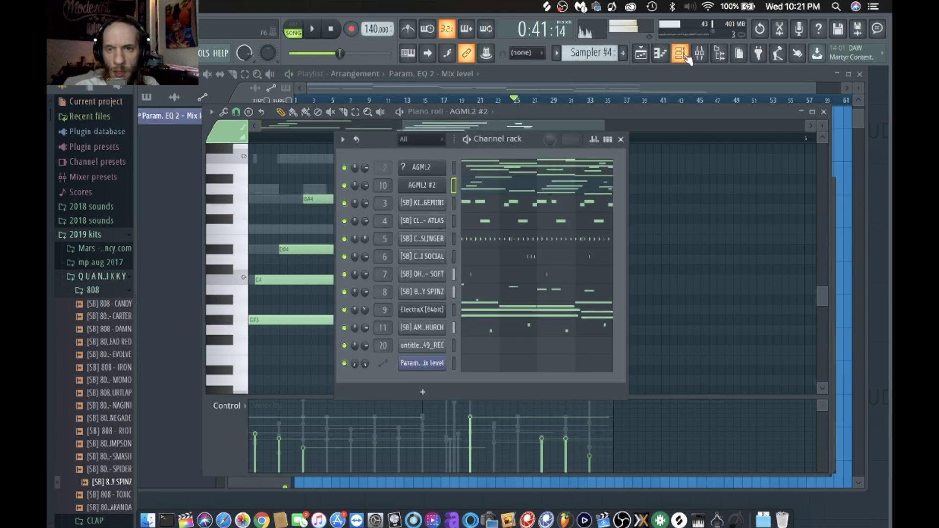
pyautogui.click(641, 54)
pyautogui.press('space')
pyautogui.click(590, 100)
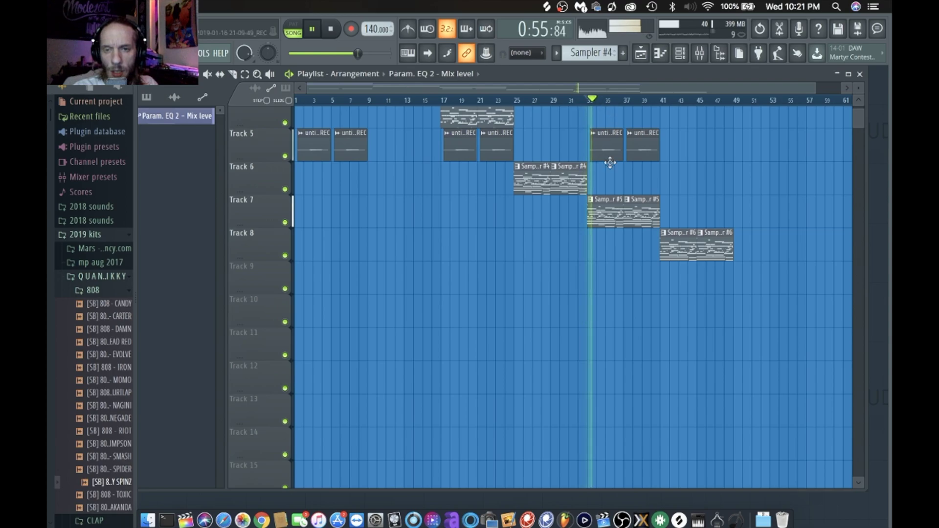
pyautogui.scroll(3, 611, 163)
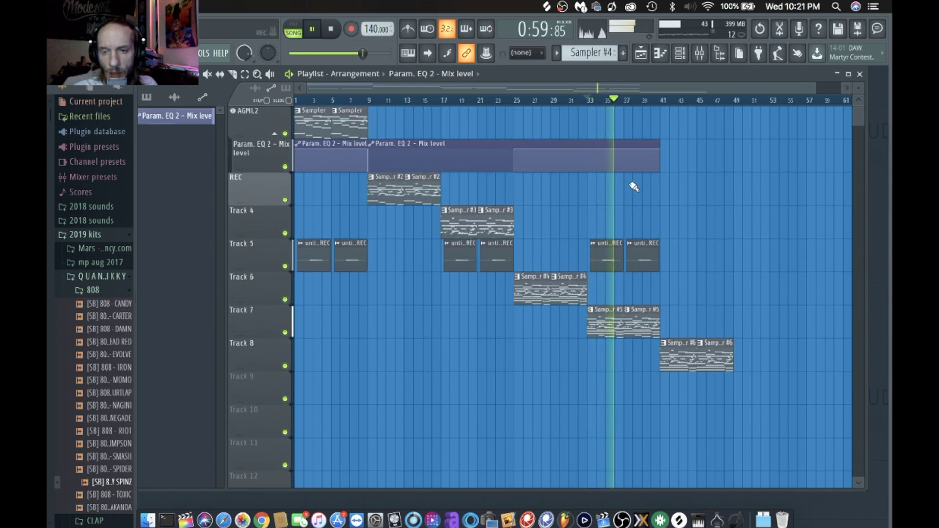
pyautogui.click(699, 53)
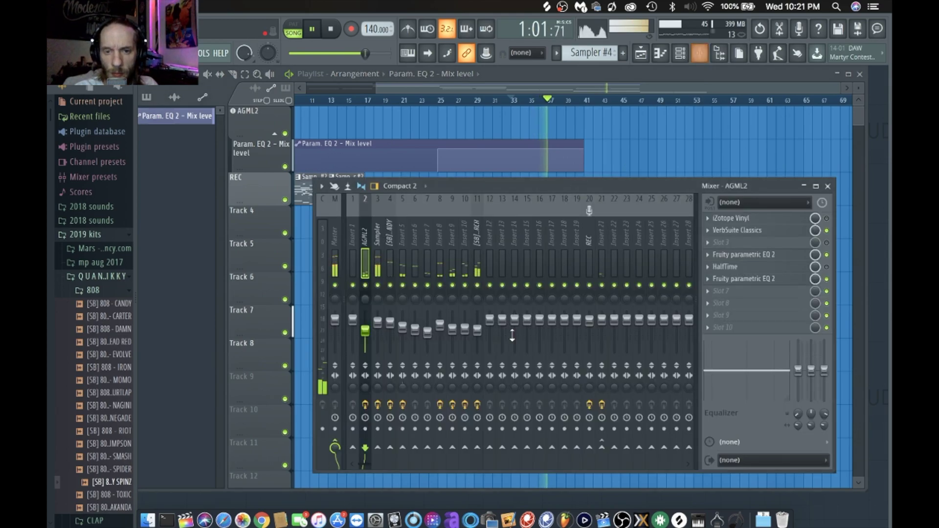
pyautogui.click(589, 325)
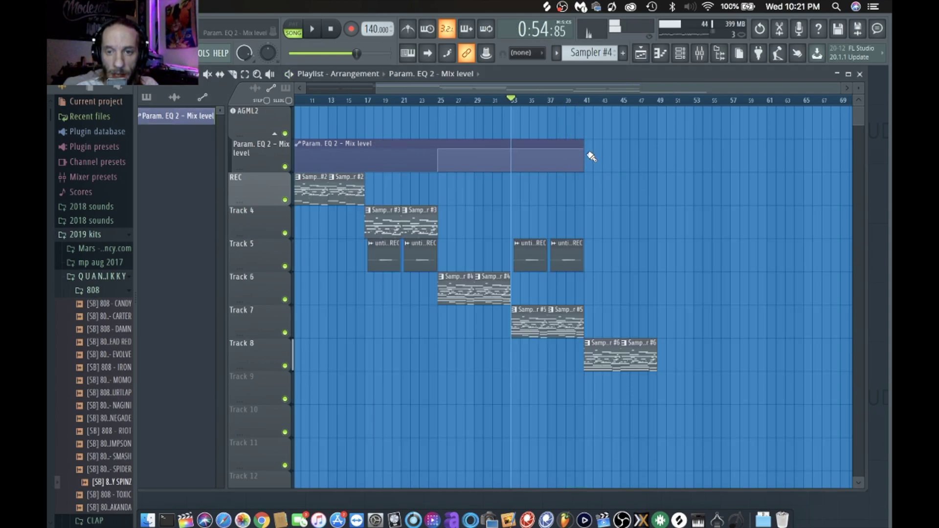
# Add another Param. EQ 2 mix level automation clip at bar 41 and play the arrangement from there
pyautogui.click(589, 157)
pyautogui.click(585, 103)
pyautogui.press('space')
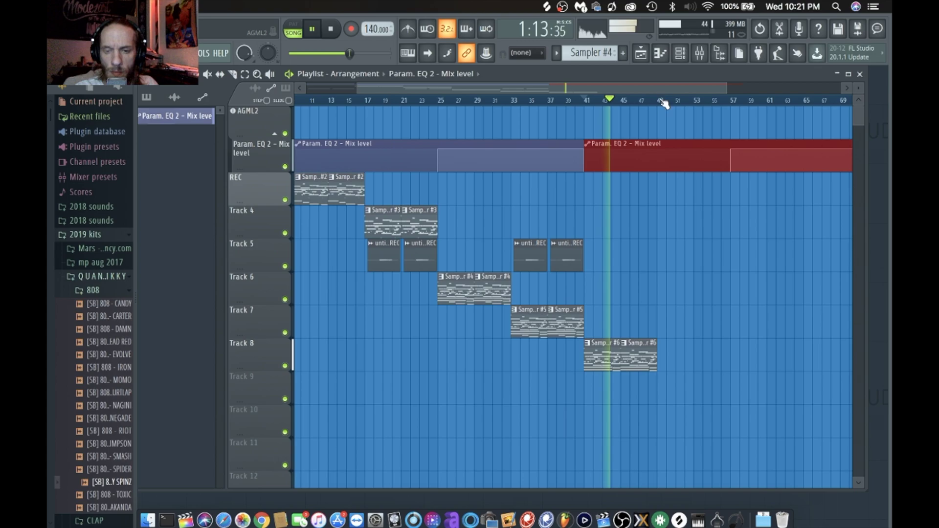
pyautogui.press('space')
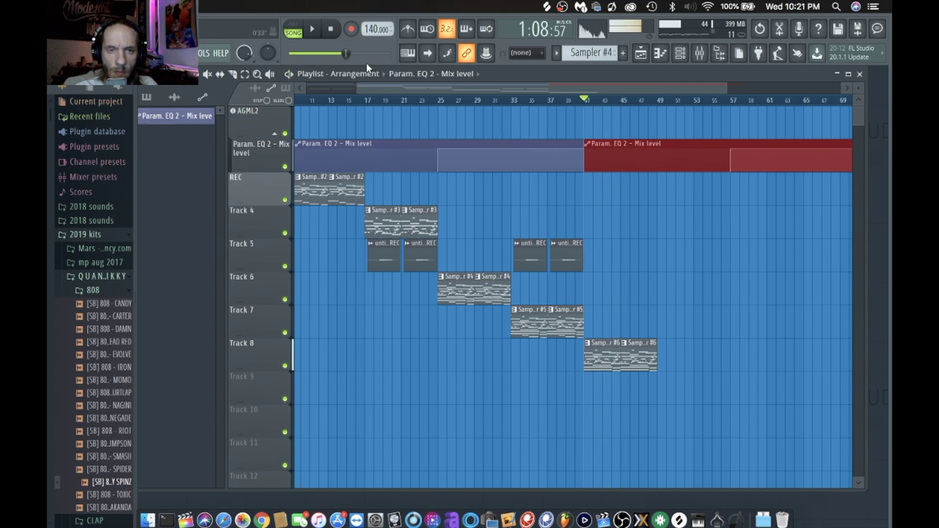
pyautogui.click(332, 31)
pyautogui.press('space')
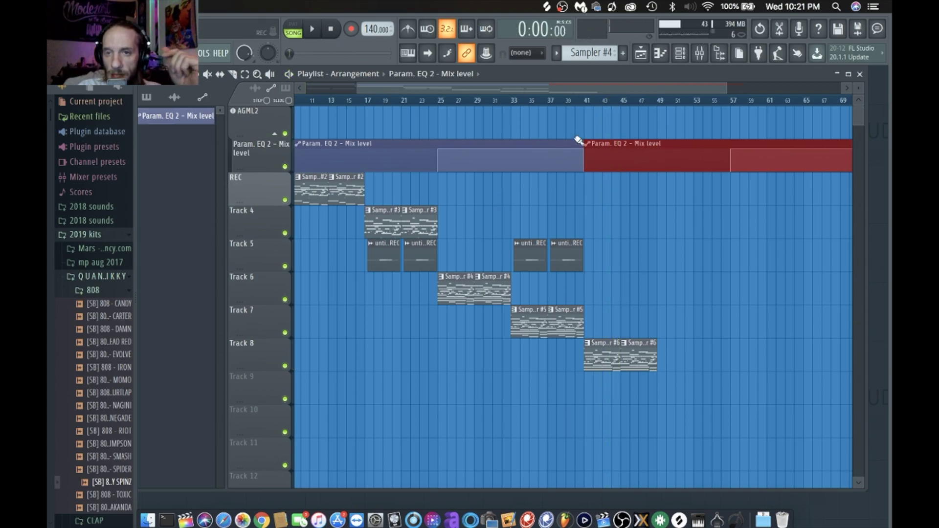
# Create an automation clip for the HalfTime mix level on the AGML2 mixer track
pyautogui.click(700, 55)
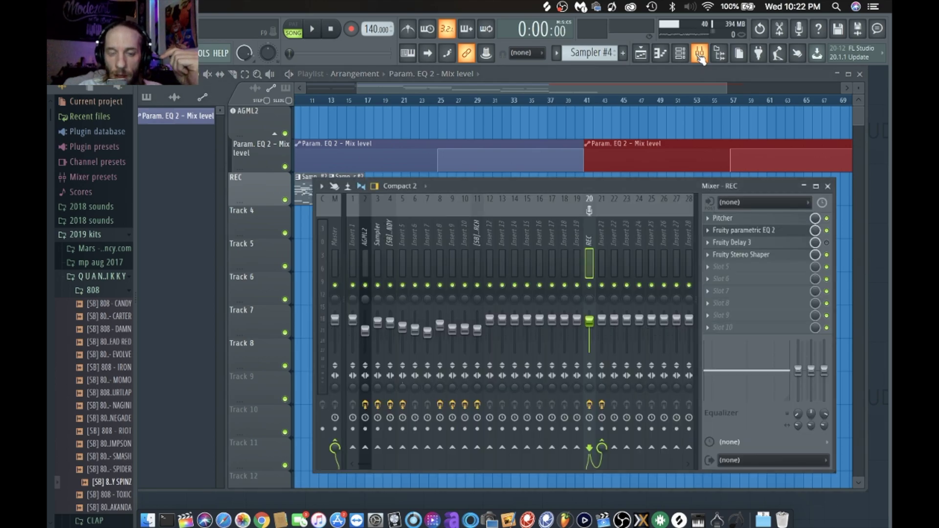
pyautogui.press('F9')
pyautogui.moveTo(427, 89); pyautogui.dragTo(322, 100)
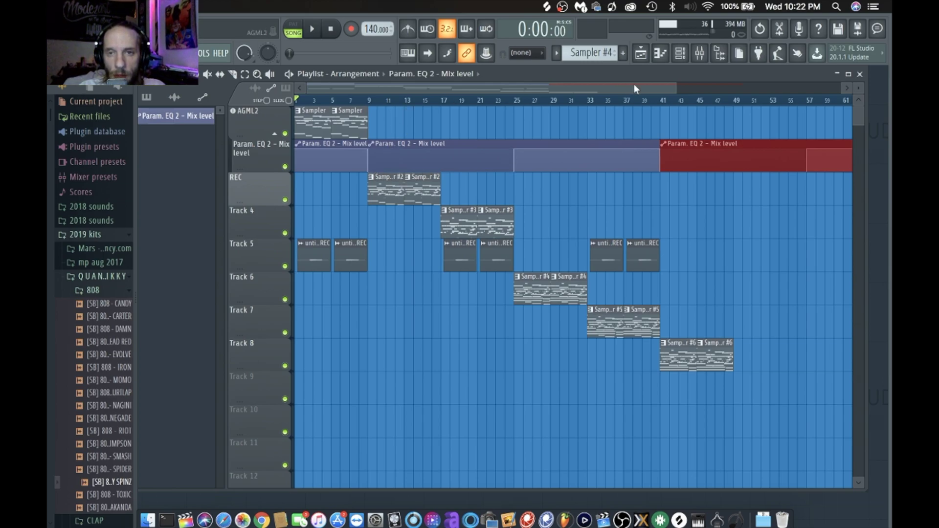
pyautogui.click(707, 55)
pyautogui.click(364, 243)
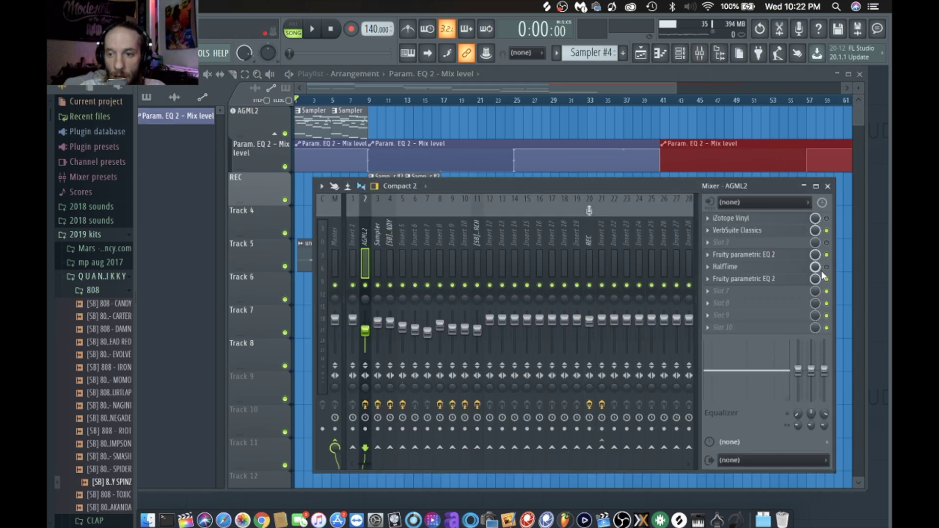
pyautogui.rightClick(814, 272)
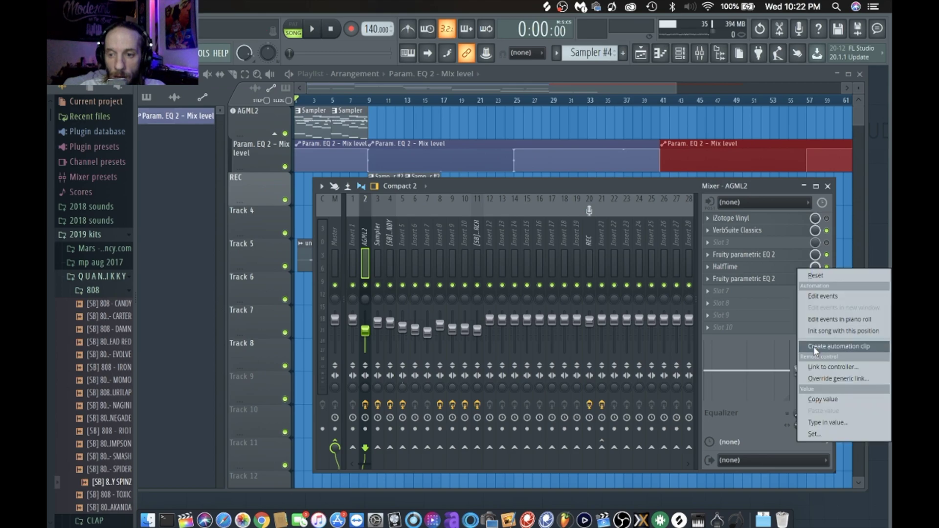
pyautogui.click(831, 349)
# Shape the HalfTime mix level automation to drop at bar 9 and stay low until bar 25, and slice the clip there
pyautogui.click(503, 91)
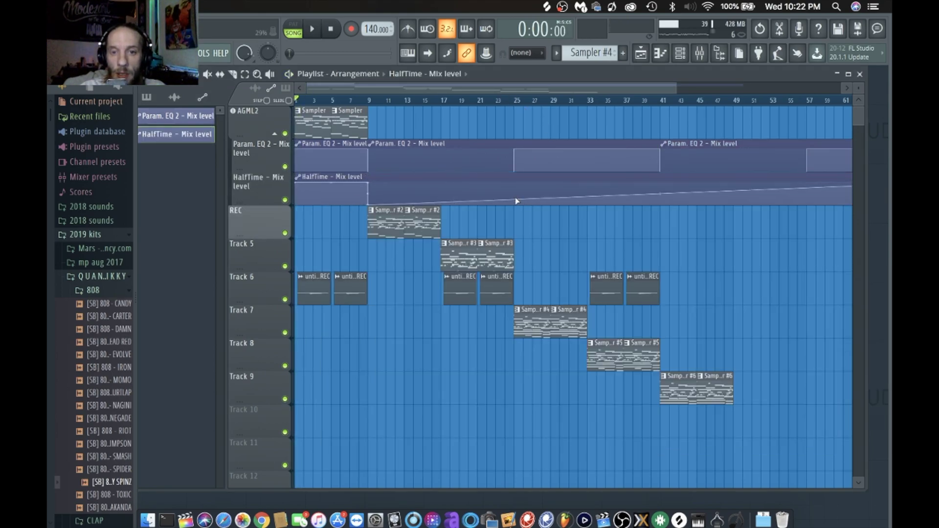
pyautogui.moveTo(517, 204); pyautogui.dragTo(518, 219)
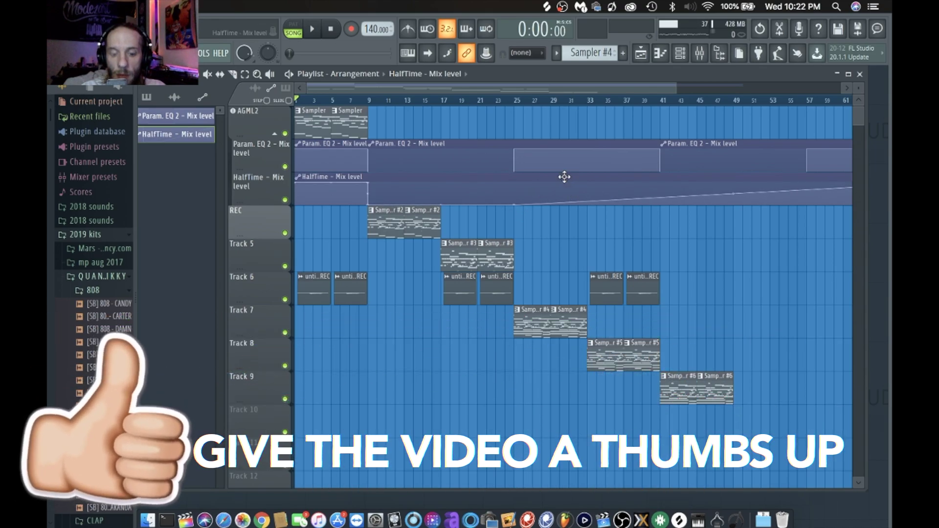
pyautogui.moveTo(518, 180); pyautogui.dragTo(519, 205)
pyautogui.press('p')
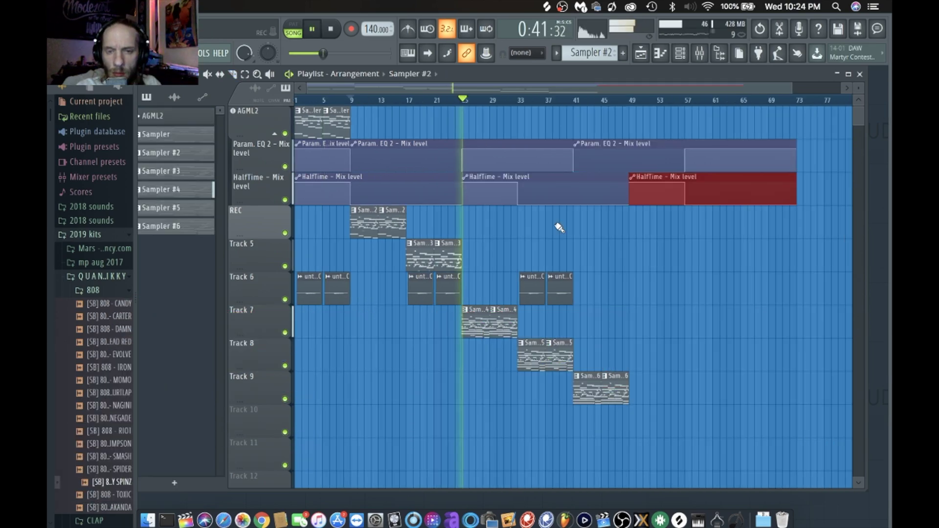
# Open the mixer during playback and select the sample track on insert 11
pyautogui.click(699, 53)
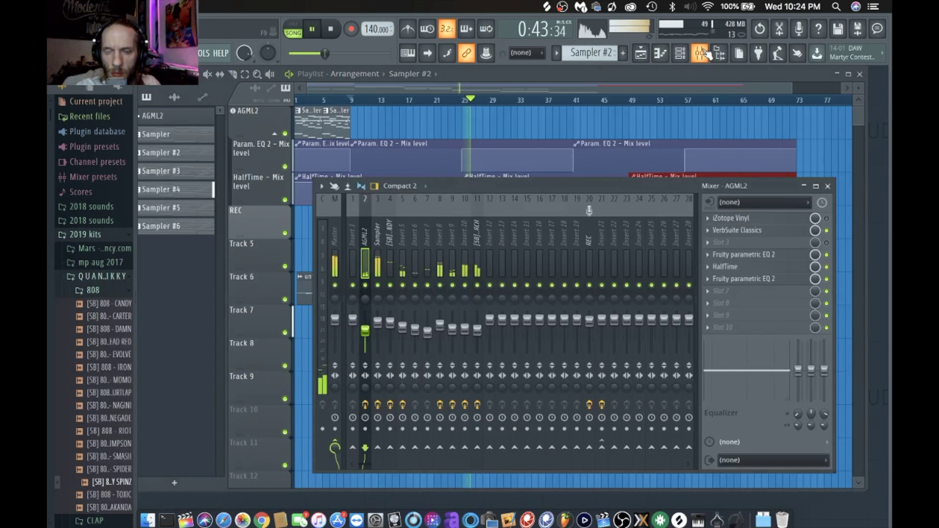
pyautogui.click(475, 234)
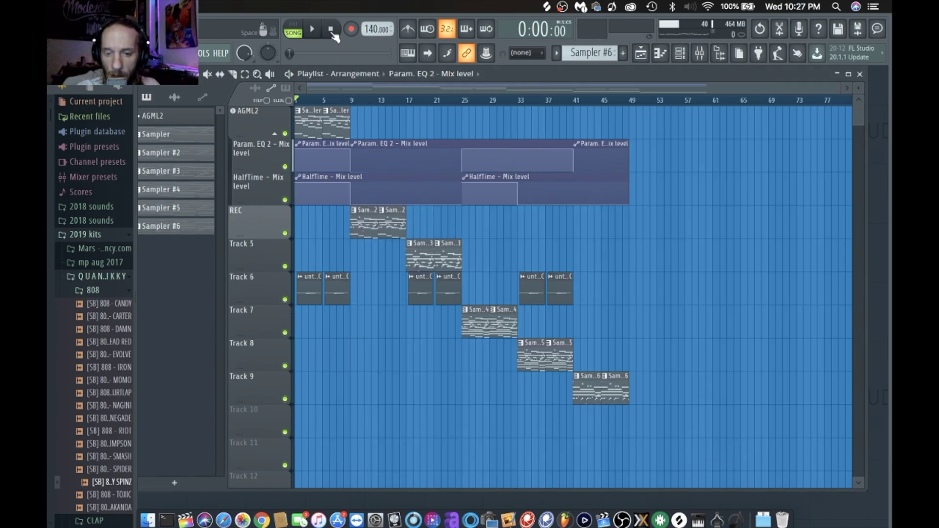
# Select every clip in the playlist and duplicate the whole 48-bar arrangement three times in a row
pyautogui.hotkey('ctrl', 'a')
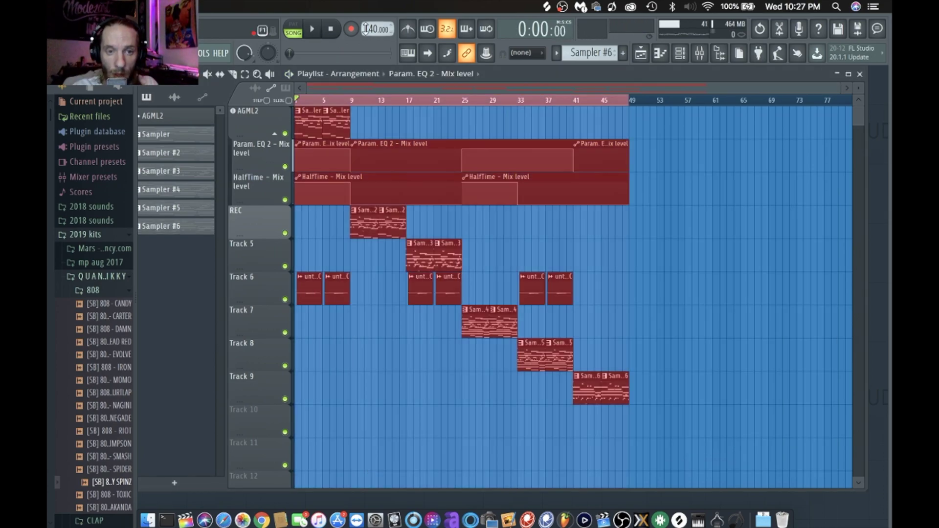
pyautogui.hotkey('ctrl', 'b')
pyautogui.hotkey('ctrl', 'b')
pyautogui.hotkey('ctrl', 'b')
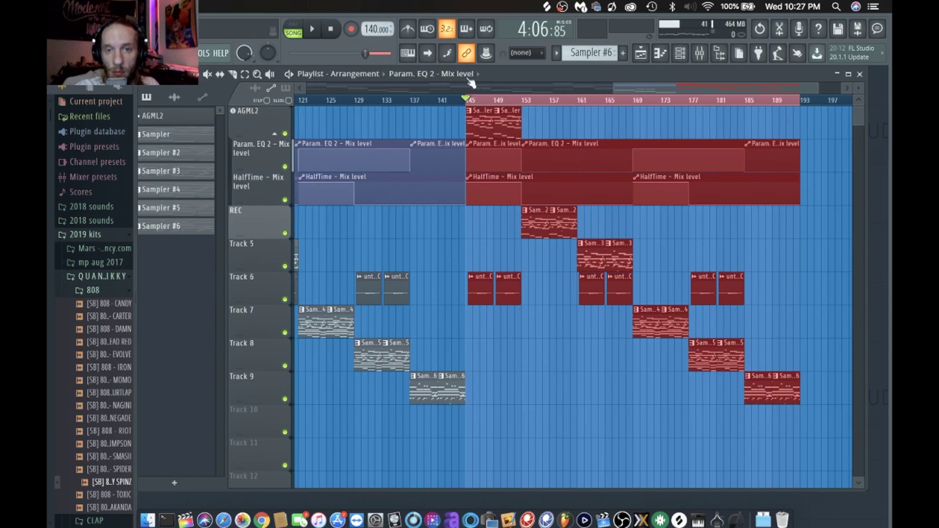
pyautogui.moveTo(613, 90); pyautogui.dragTo(202, 97)
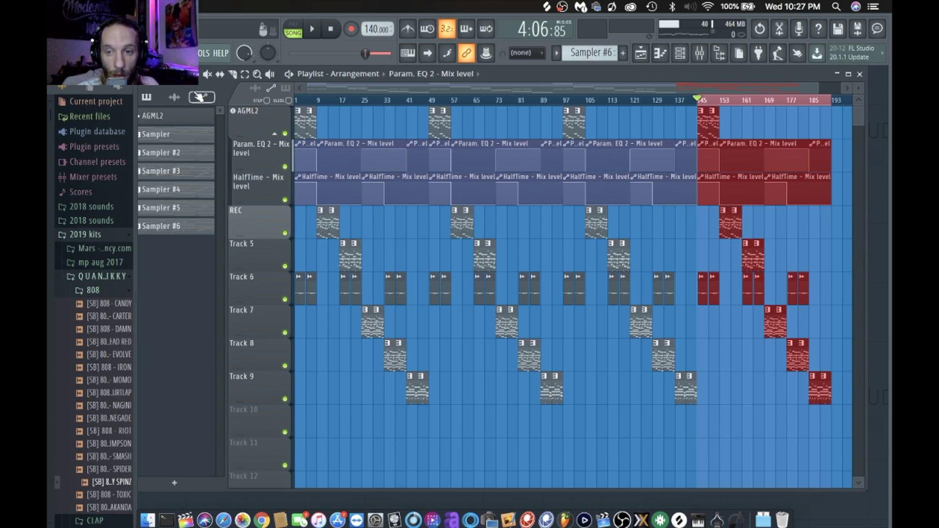
# Clear the clip selection and play the extended arrangement from the beginning, then stop playback
pyautogui.click(808, 98)
pyautogui.click(333, 31)
pyautogui.press('space')
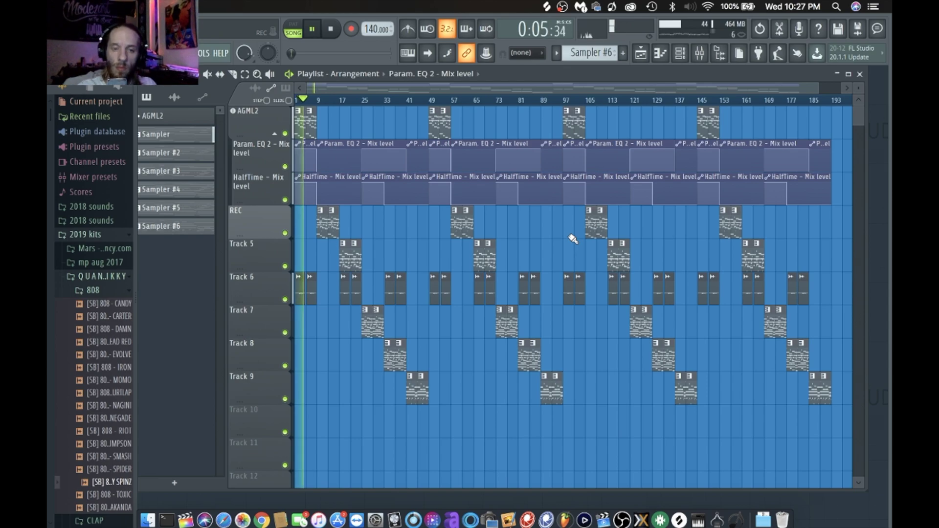
pyautogui.press('space')
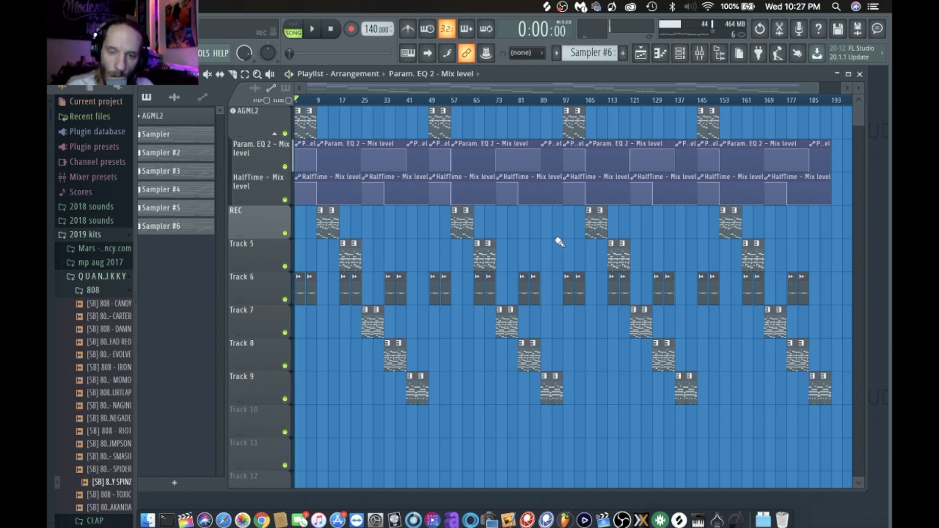
# Look over the full extended arrangement in the playlist and switch to OBS
pyautogui.scroll(2, 400, 302)
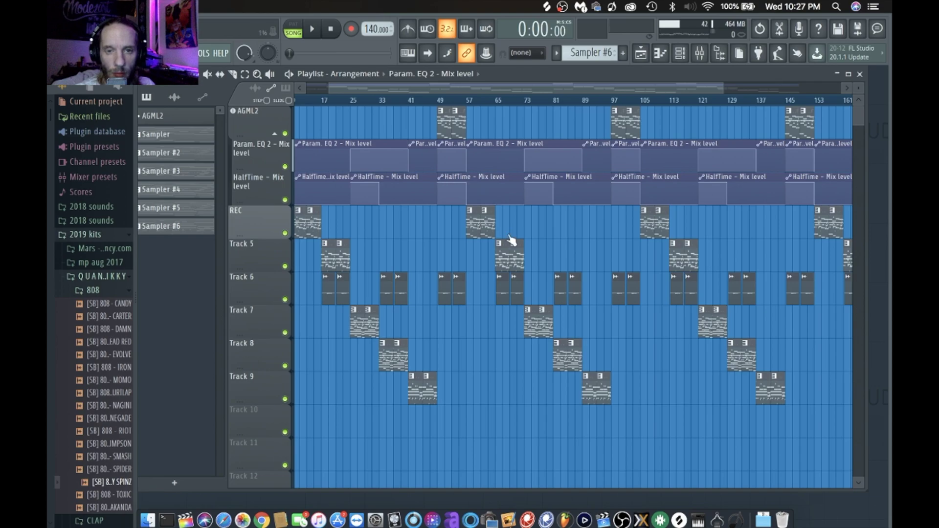
pyautogui.hscroll(-2, 511, 239)
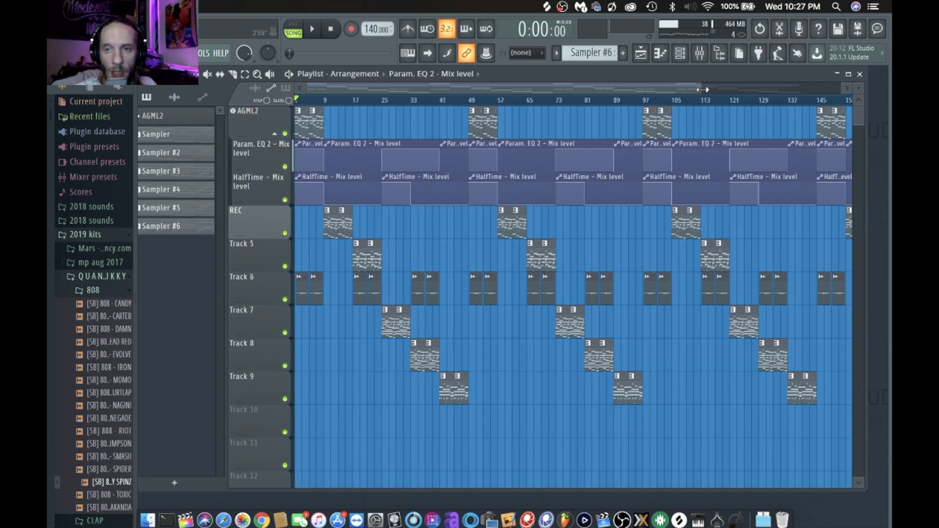
pyautogui.moveTo(703, 90); pyautogui.dragTo(847, 88)
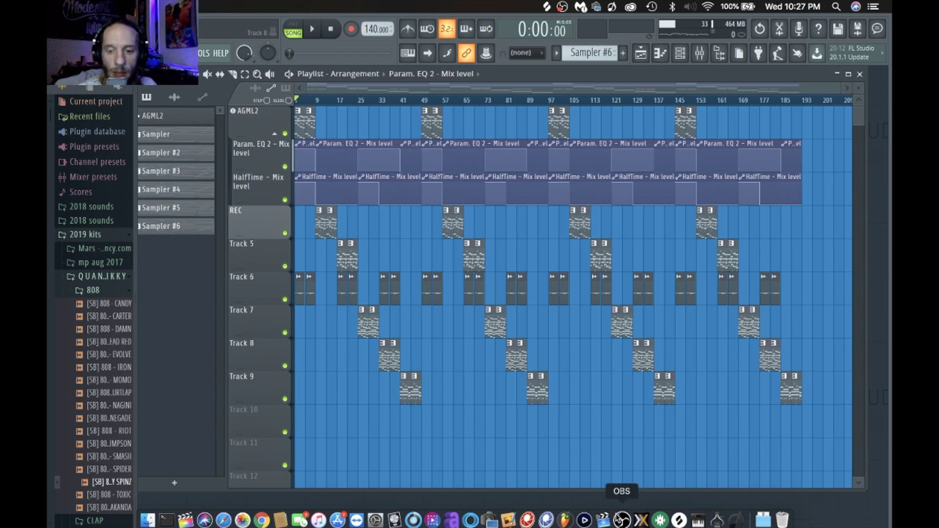
pyautogui.click(620, 520)
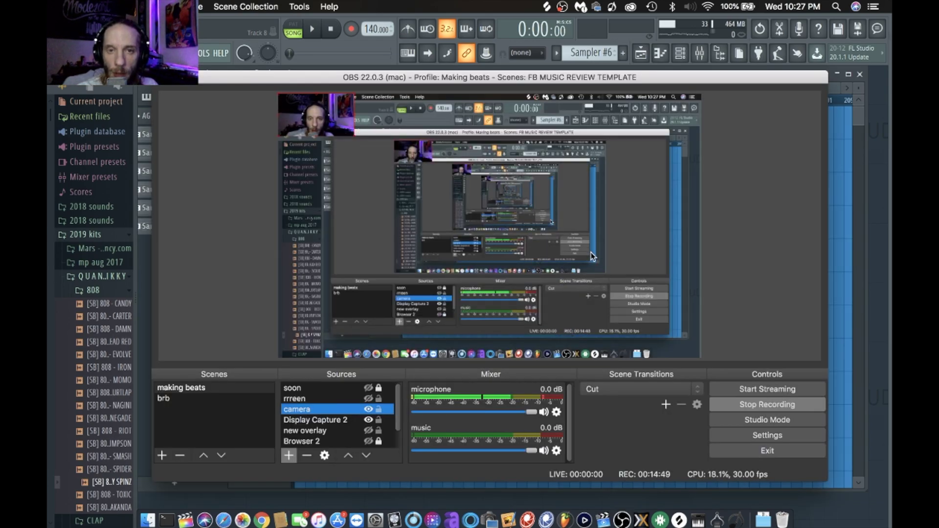